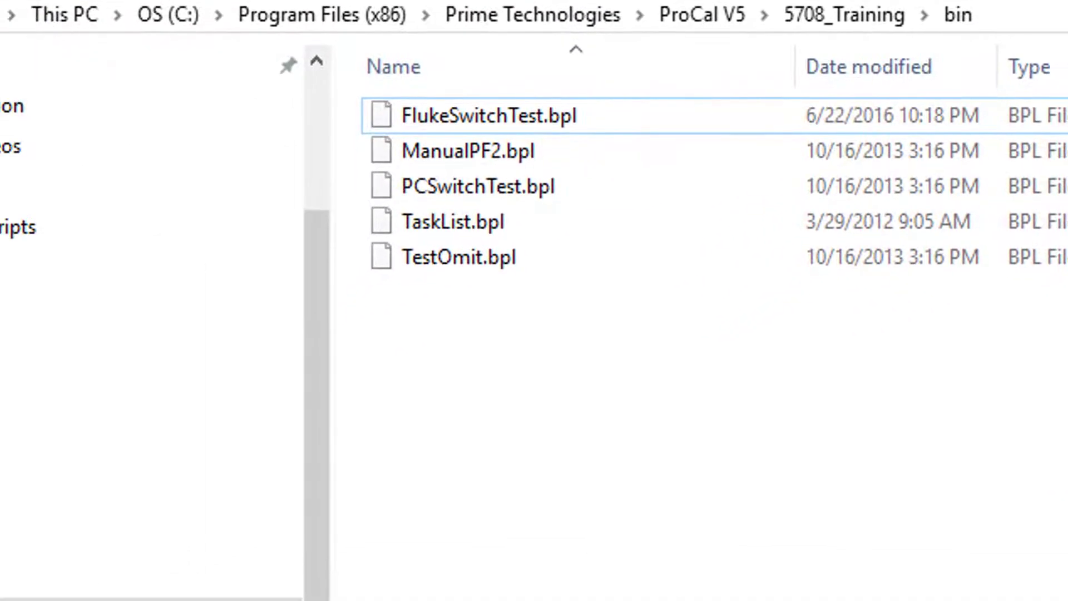
Confirm TaskList.bpl is in the 5708_Training bin folder, then close File Explorer.
left_click(494, 221)
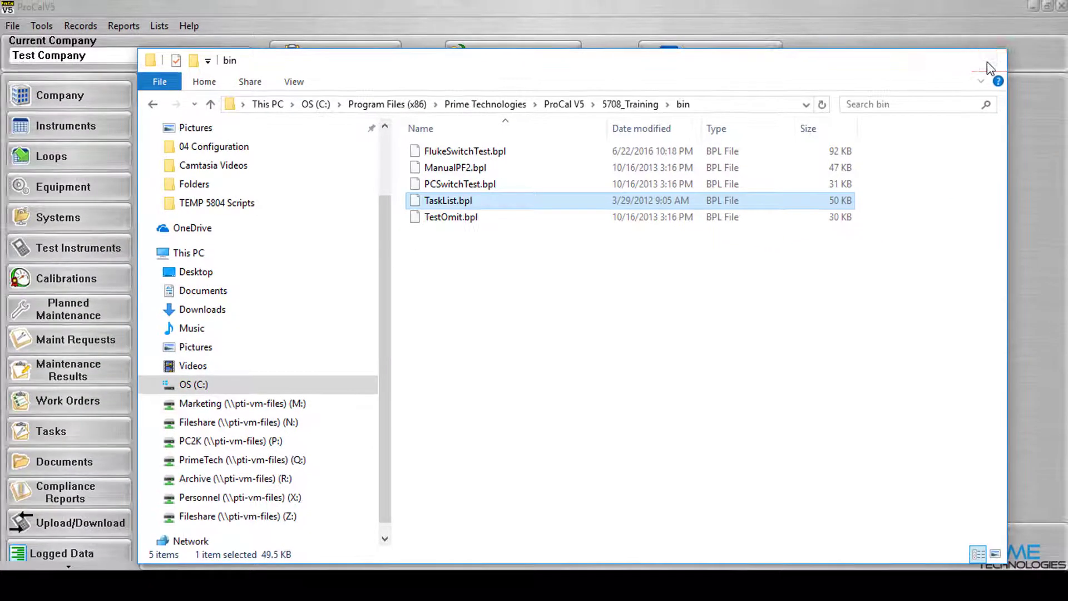
left_click(987, 61)
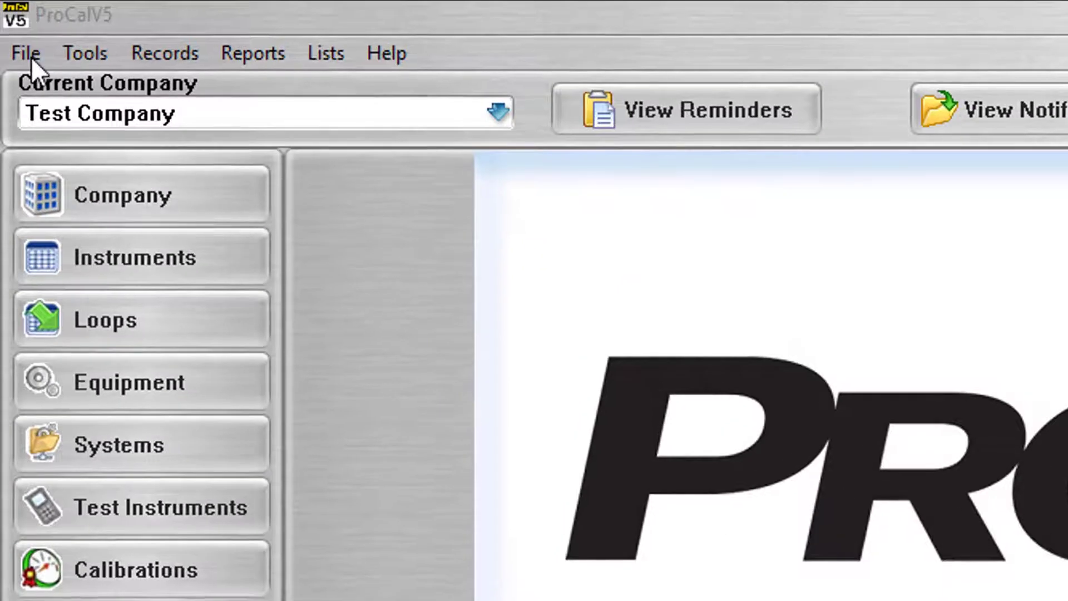
Open System Options and Defaults, then its Set Up Test Type Packages dialog.
left_click(31, 57)
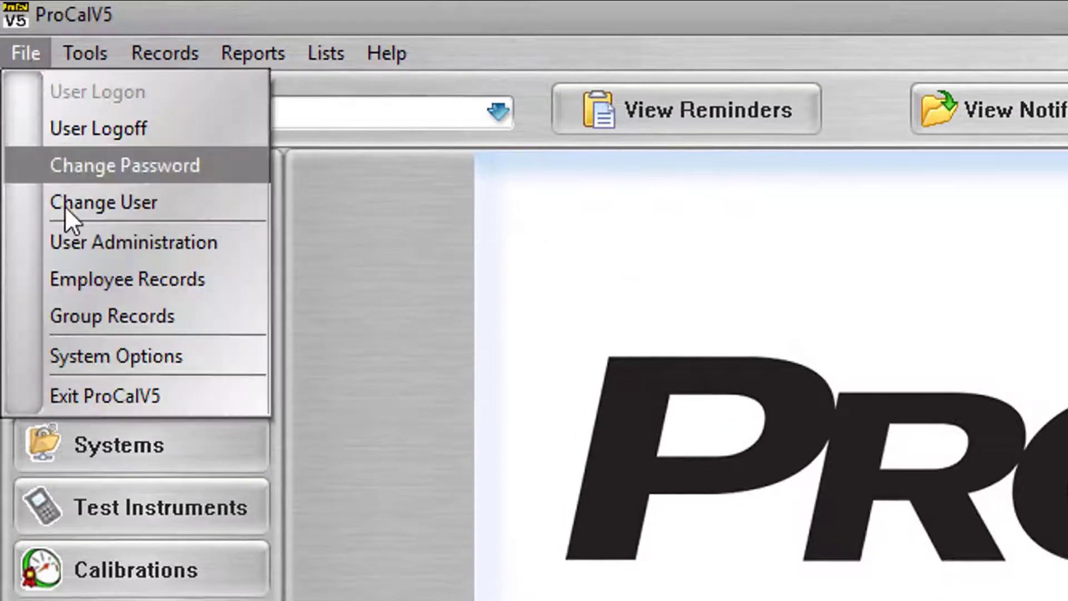
left_click(115, 366)
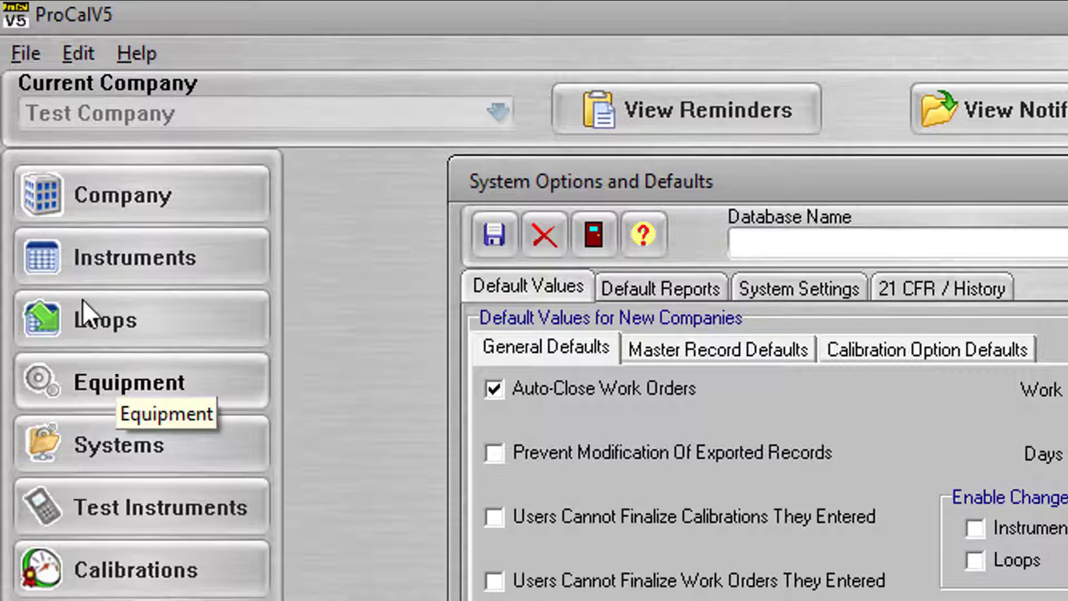
left_click(27, 53)
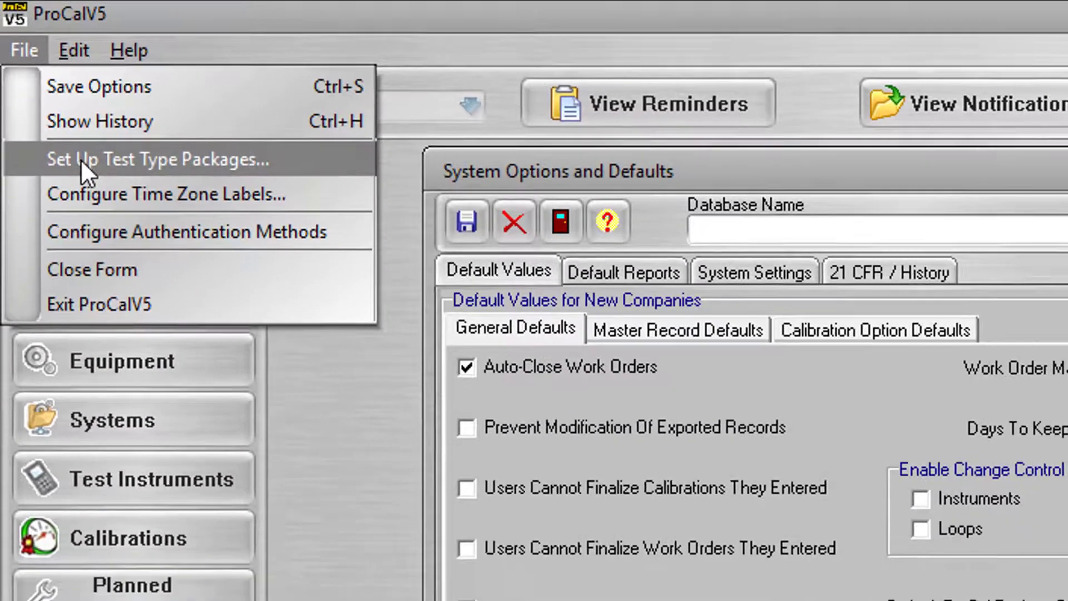
left_click(87, 169)
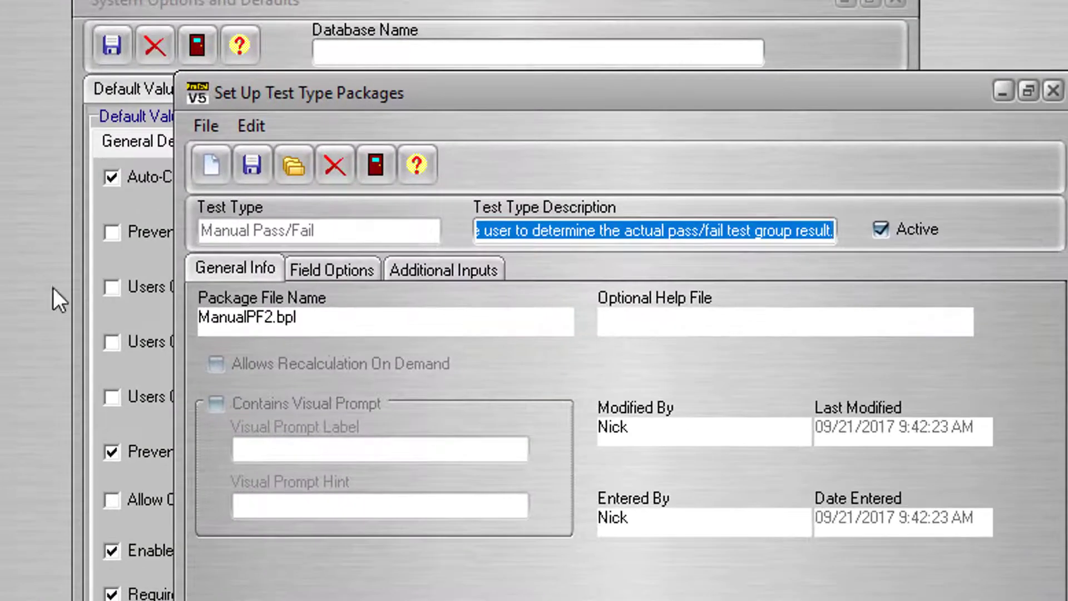
Create and save a new Task List test type package from TaskList.bpl, then close the setup.
left_click(212, 177)
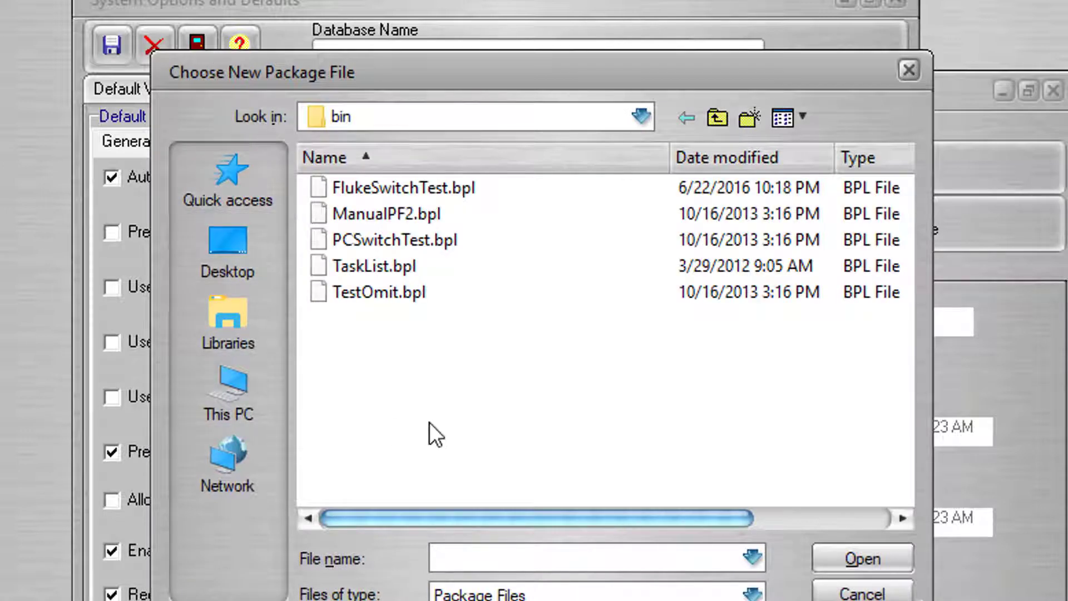
left_click(372, 266)
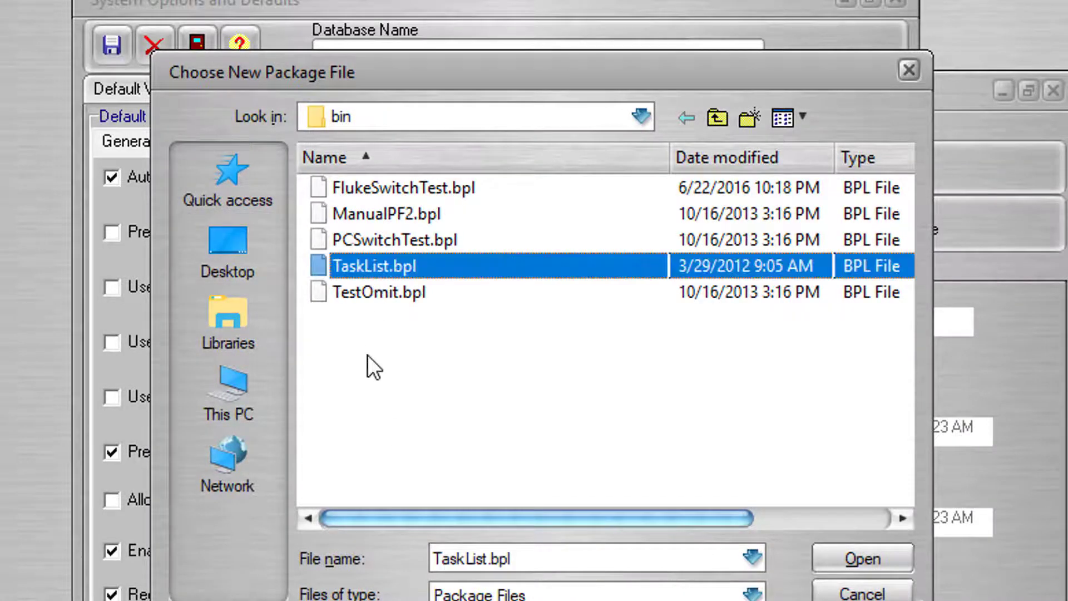
left_click(857, 558)
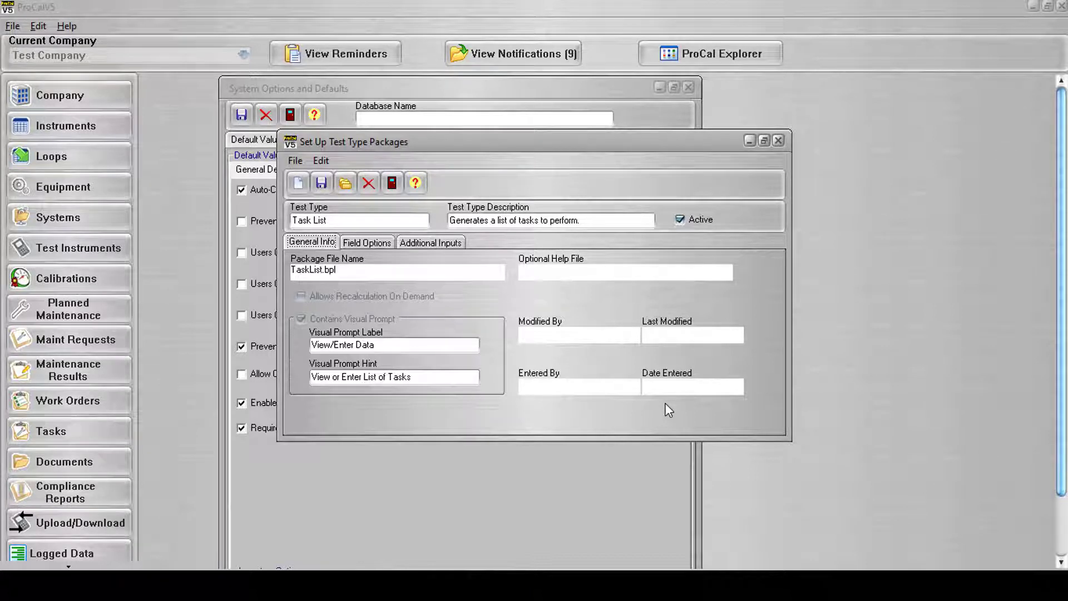
left_click(321, 182)
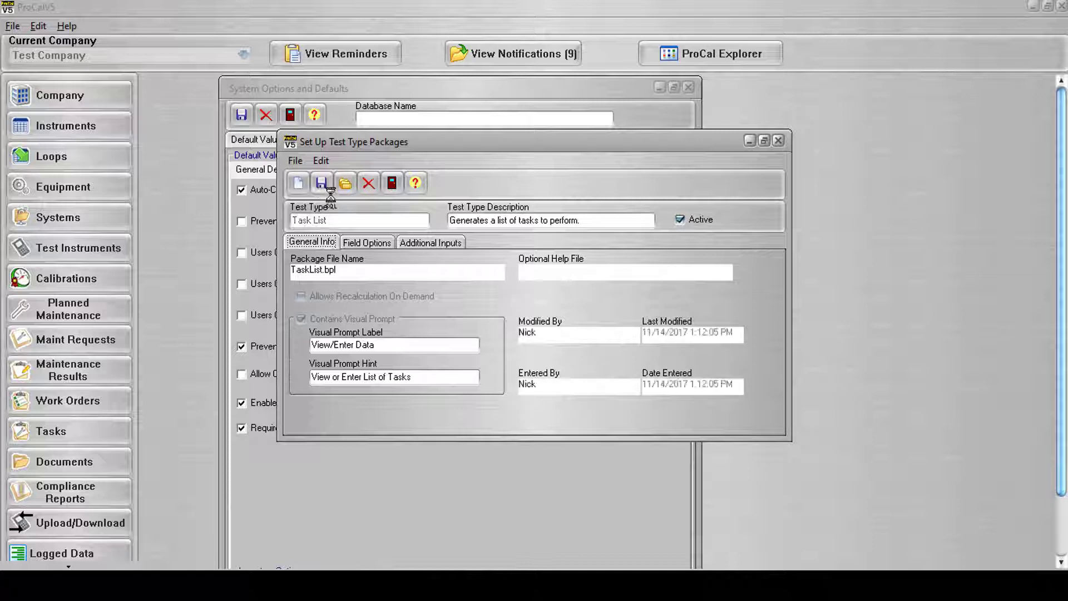
left_click(778, 142)
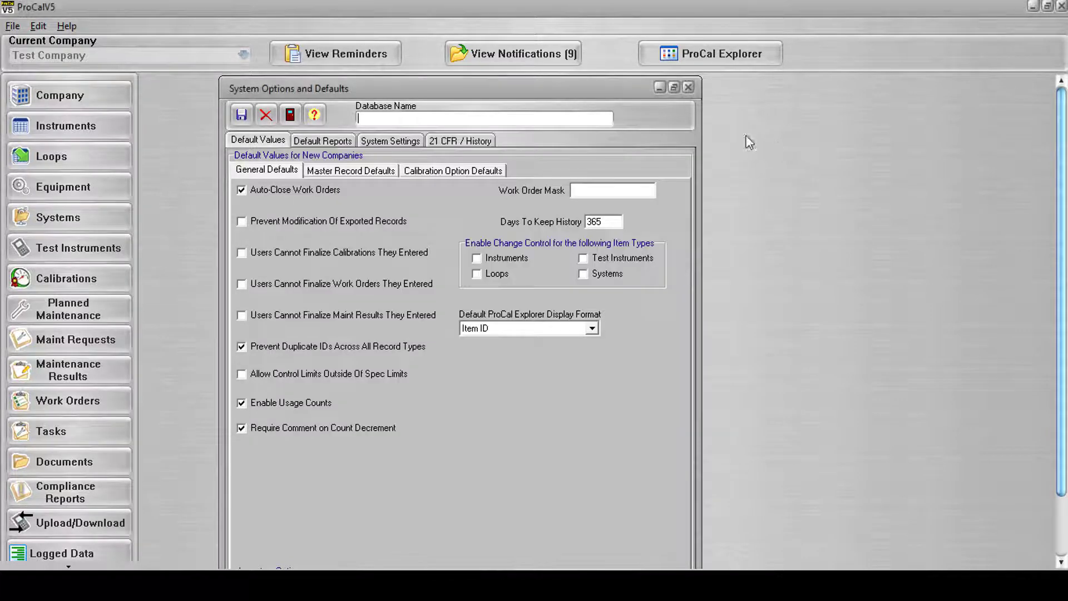
Add a Task List test point group to HYDRO PUMP #6's Calibration Points.
left_click(688, 88)
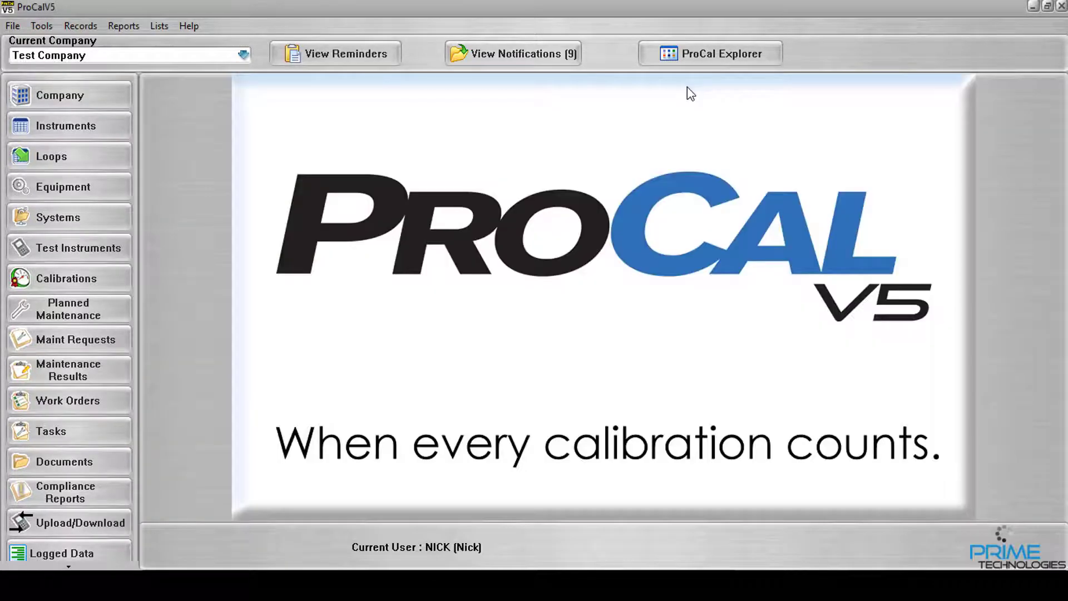
left_click(108, 127)
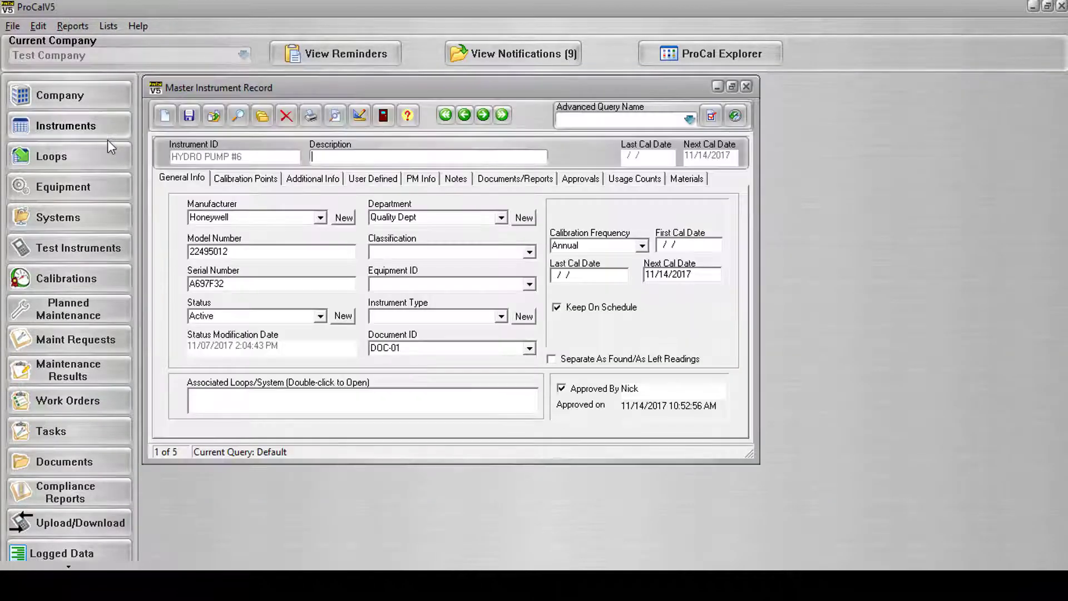
left_click(264, 184)
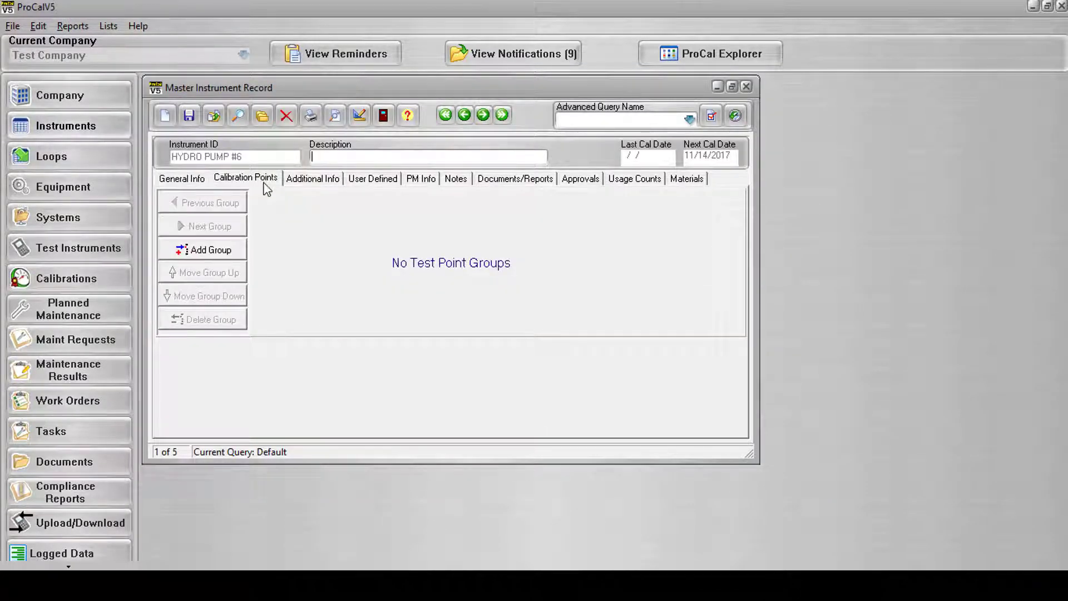
left_click(216, 252)
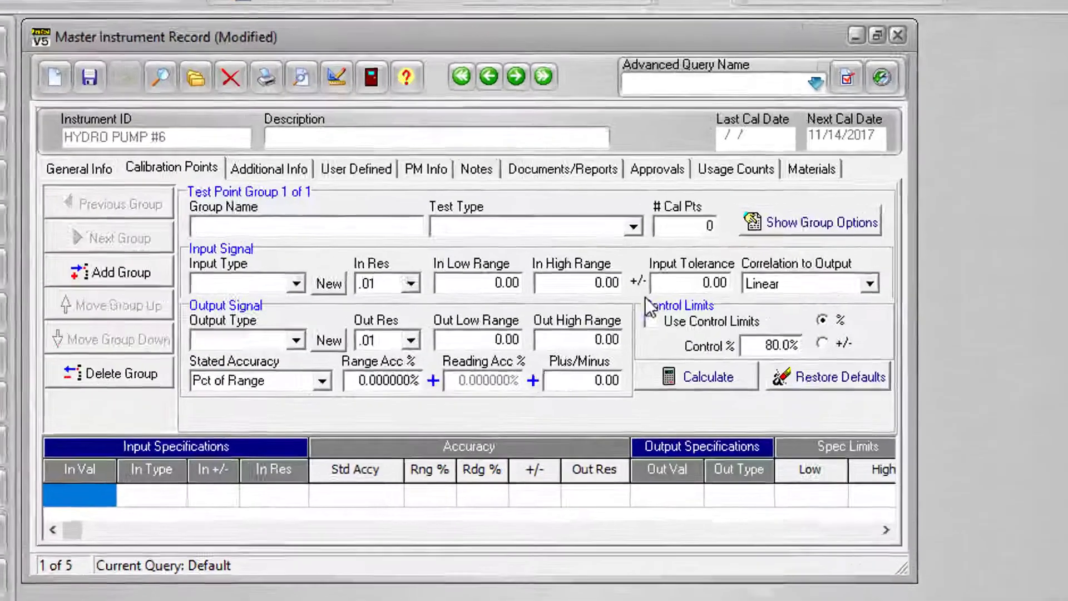
left_click(631, 228)
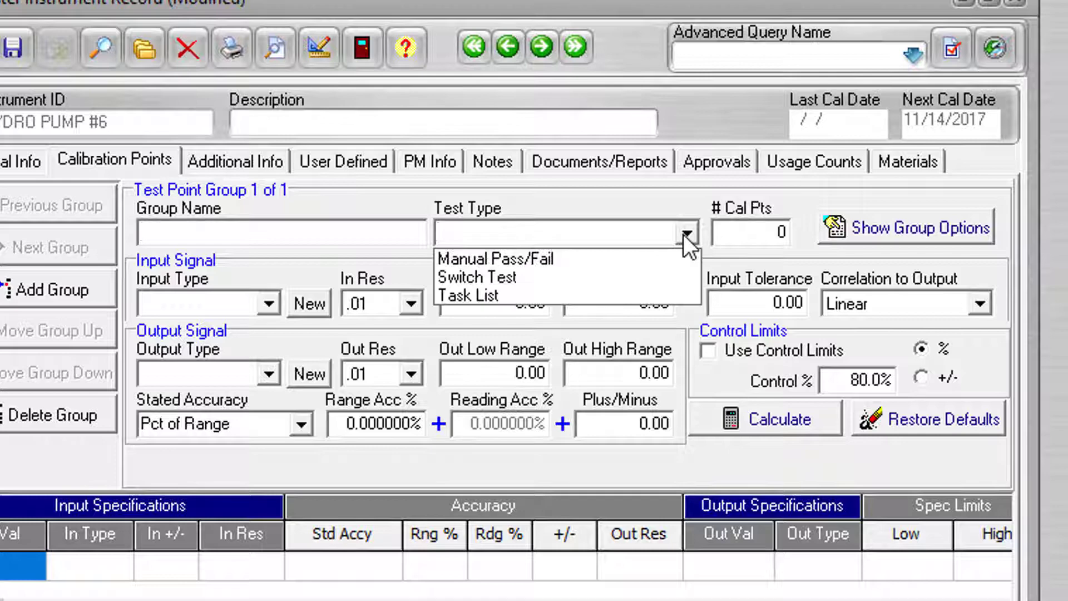
left_click(499, 299)
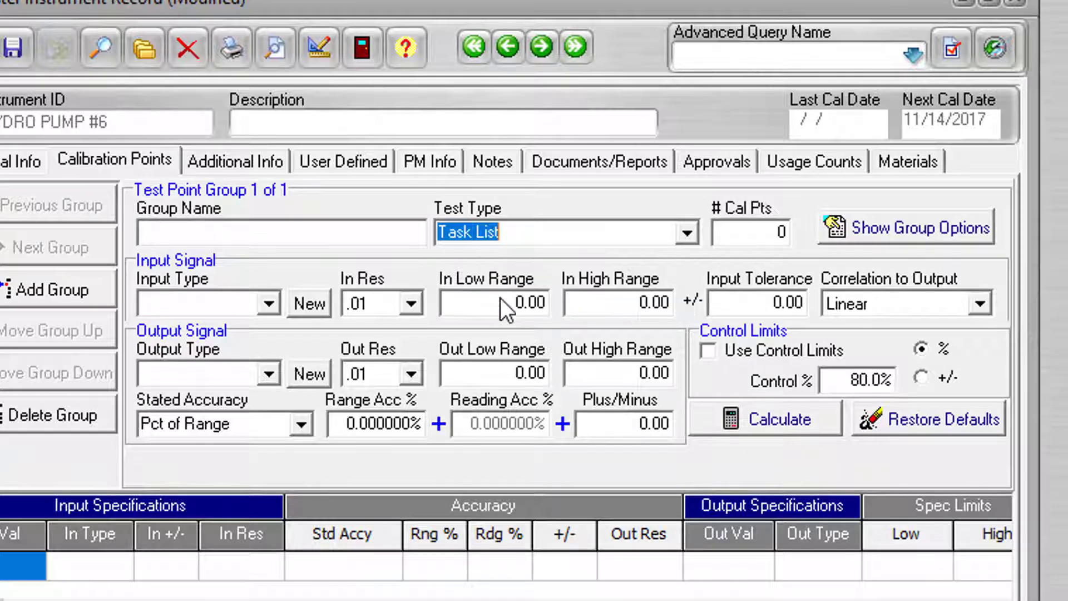
key("Tab")
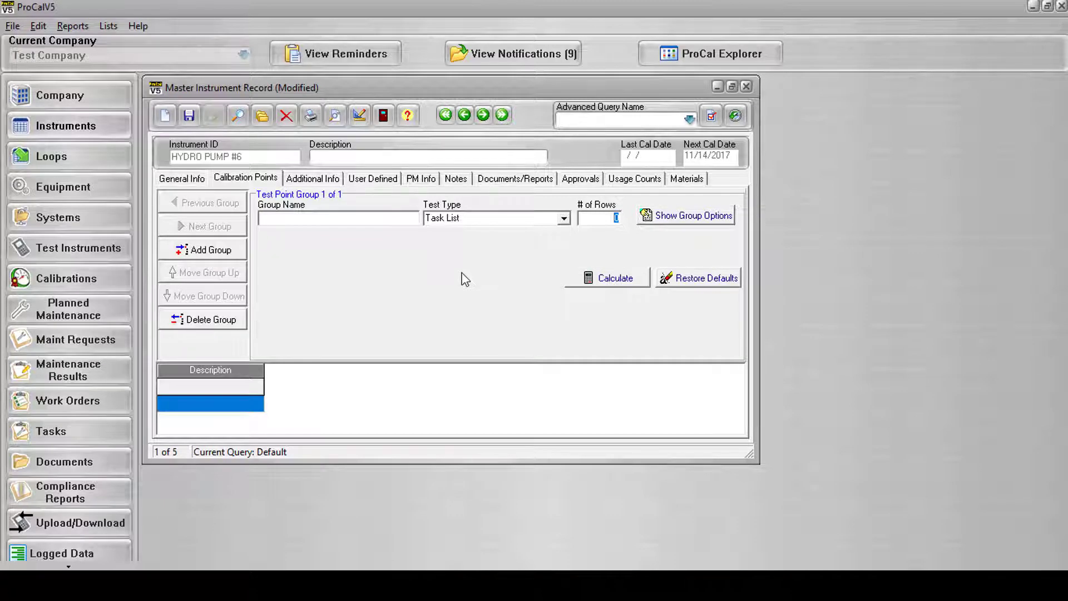
Enlarge the instrument record window and set the Task List group to 5 rows.
left_click_drag(411, 463, 420, 519)
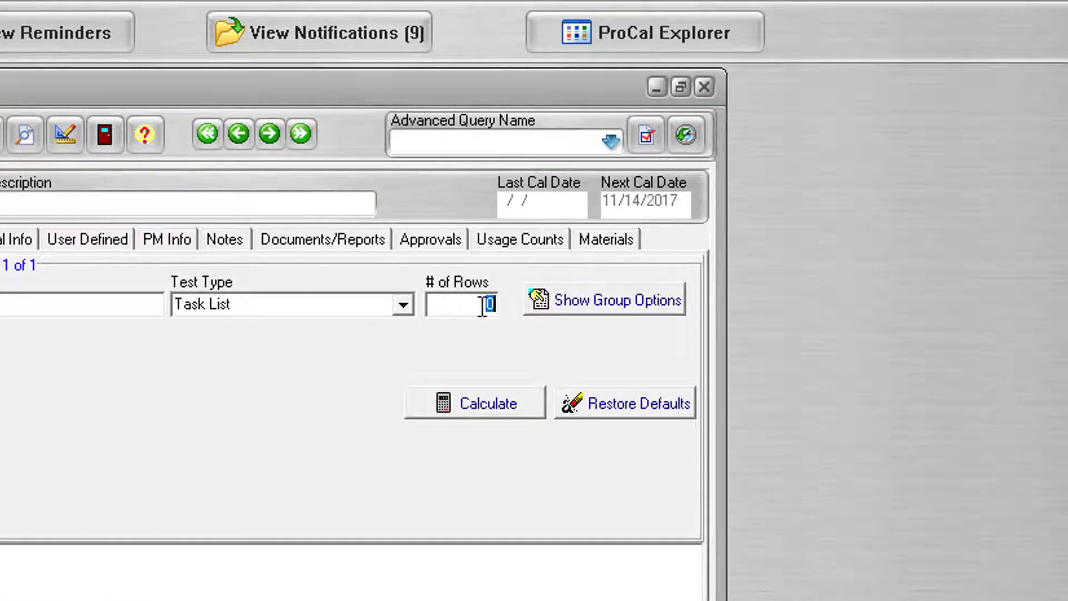
type("5")
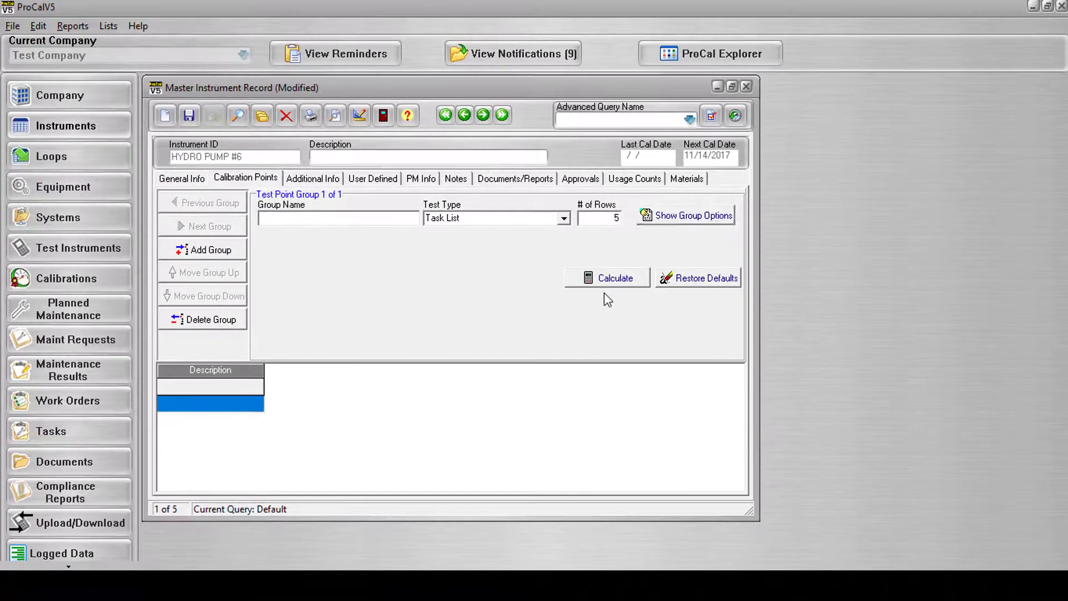
key("Tab")
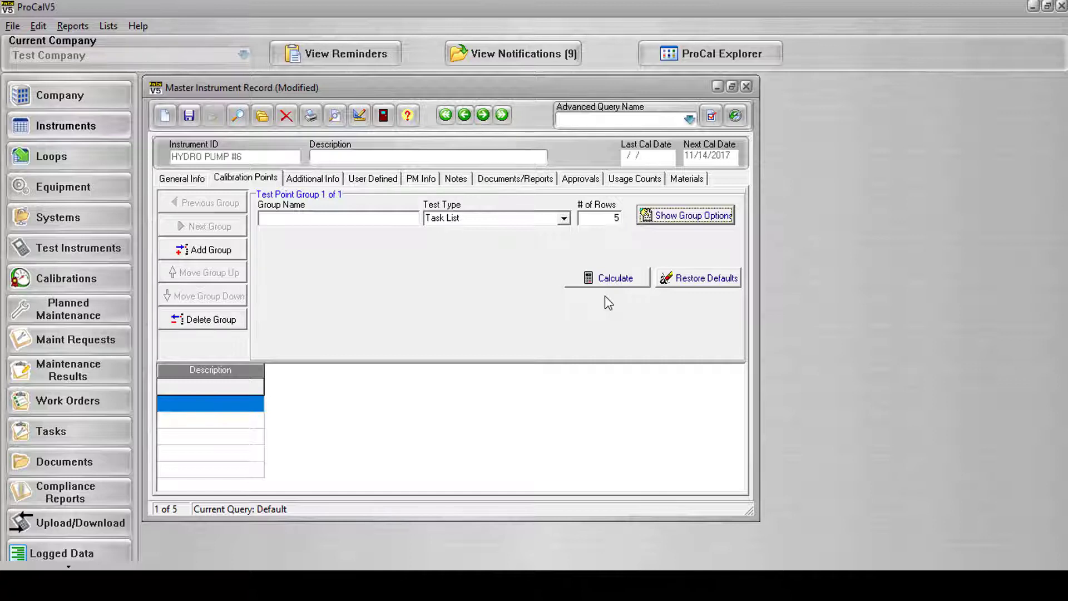
Show group options and inspect the Fail if Step Fails and Fail if Step Skipped dropdowns, leaving both unset.
left_click(679, 218)
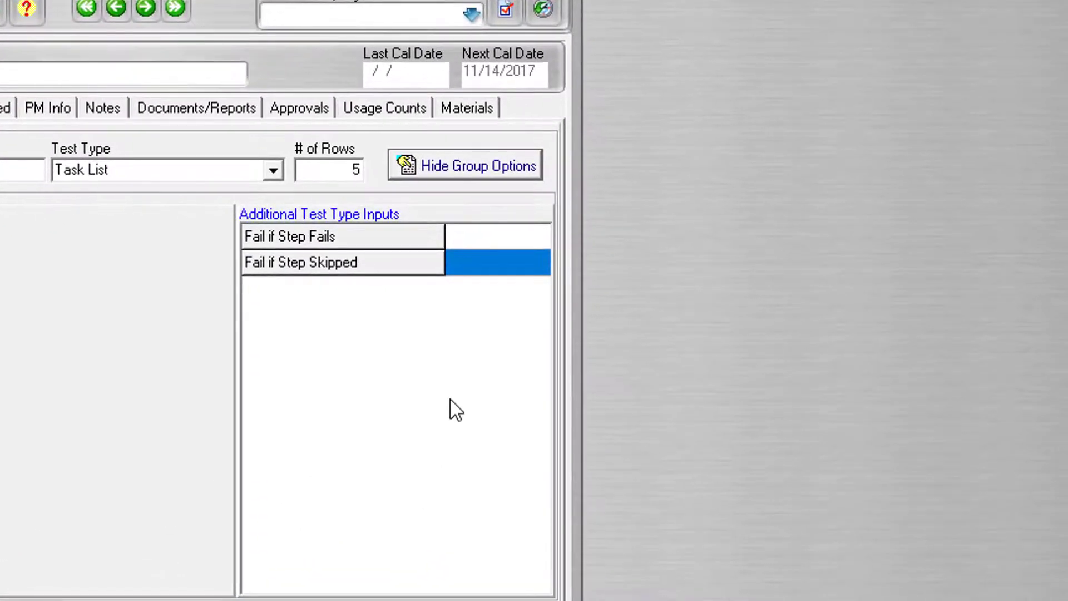
left_click(510, 233)
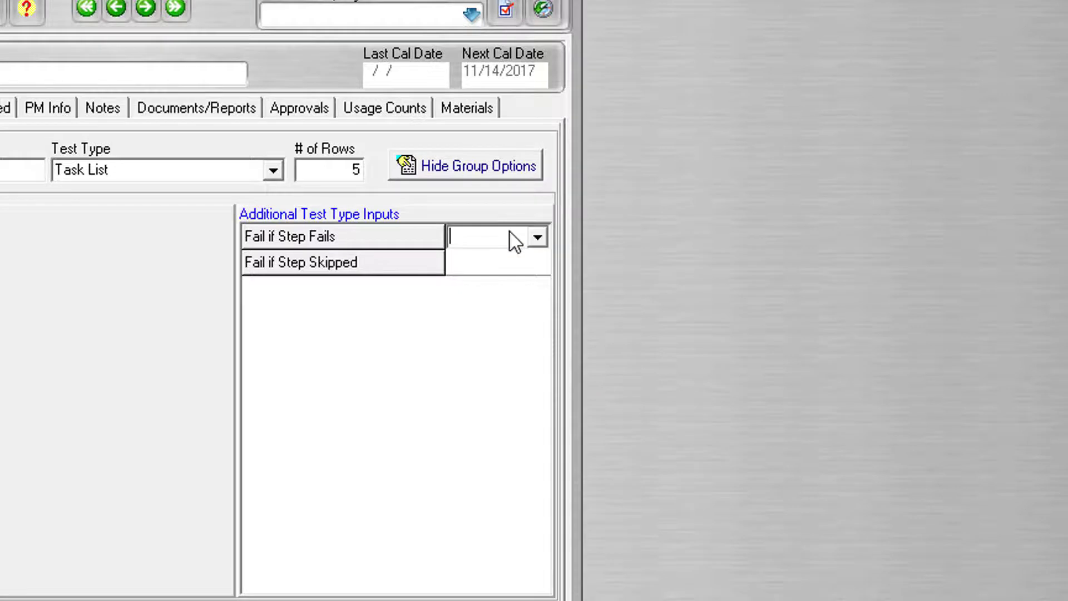
left_click(540, 238)
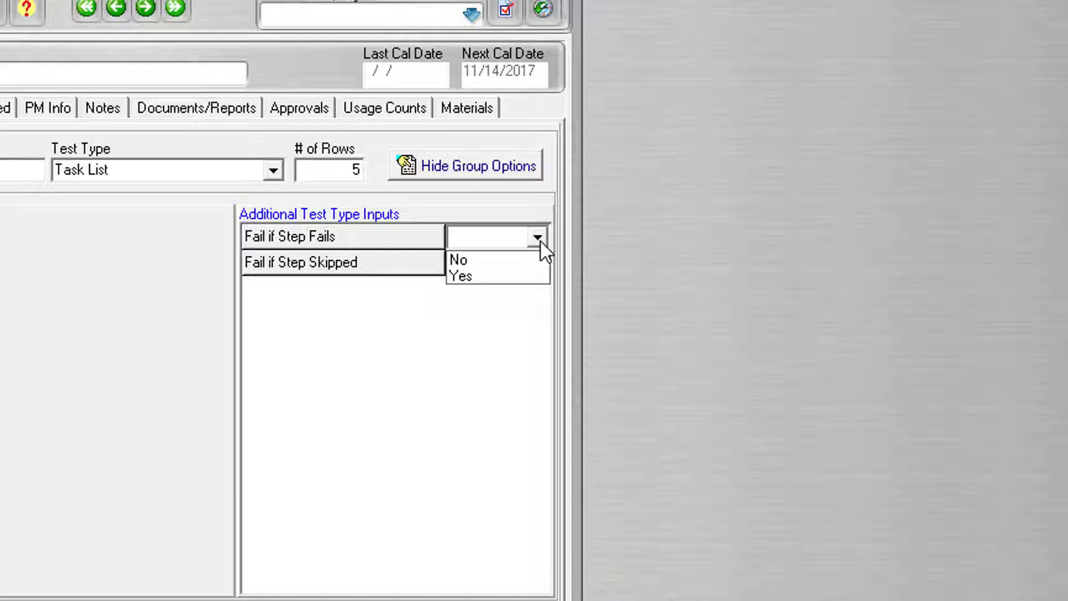
left_click(540, 240)
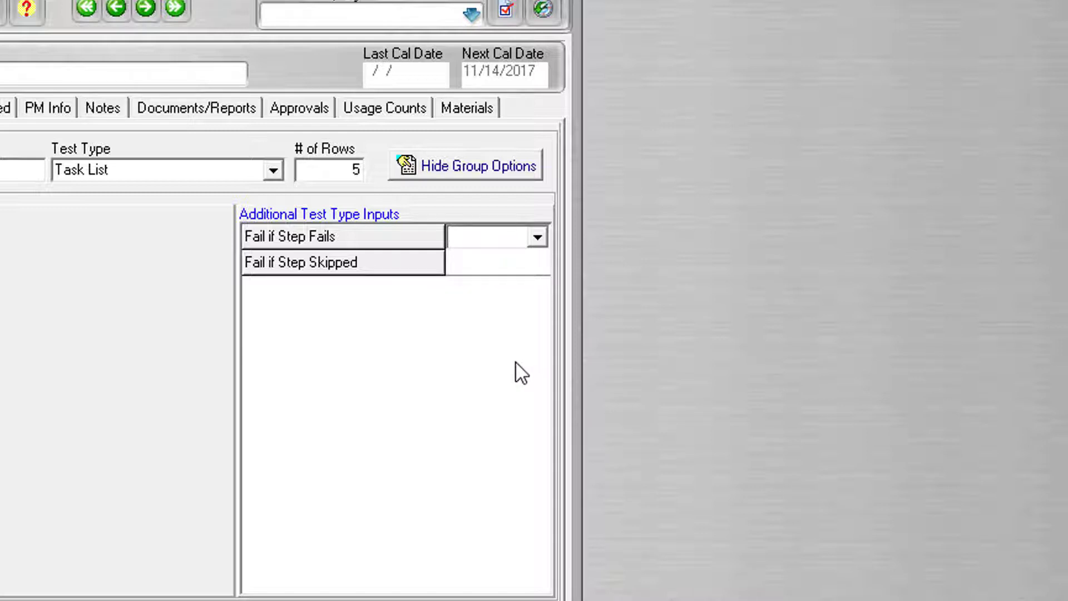
left_click(534, 268)
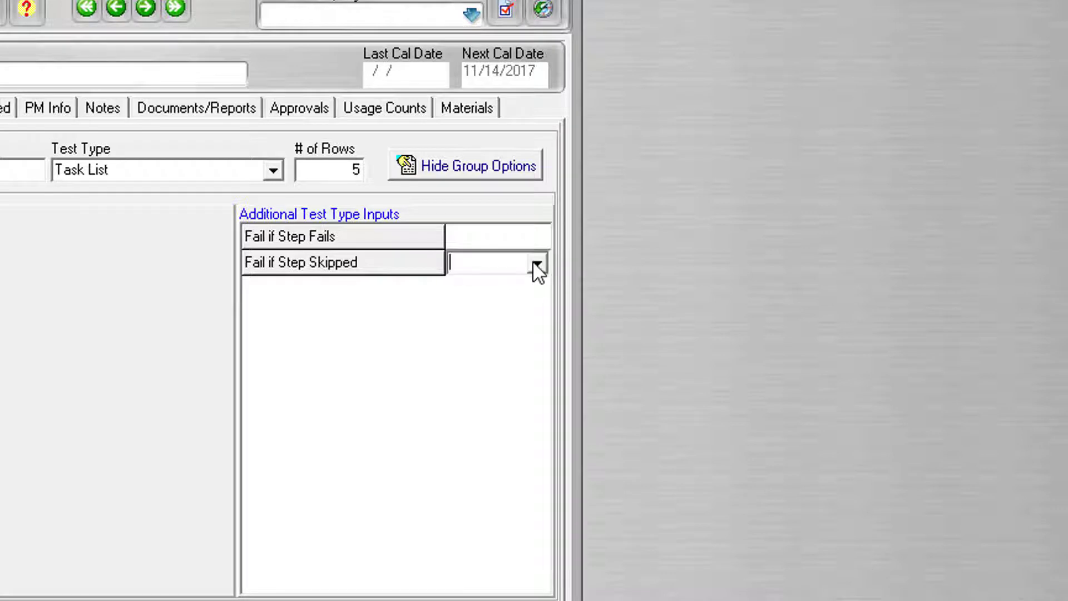
left_click(535, 265)
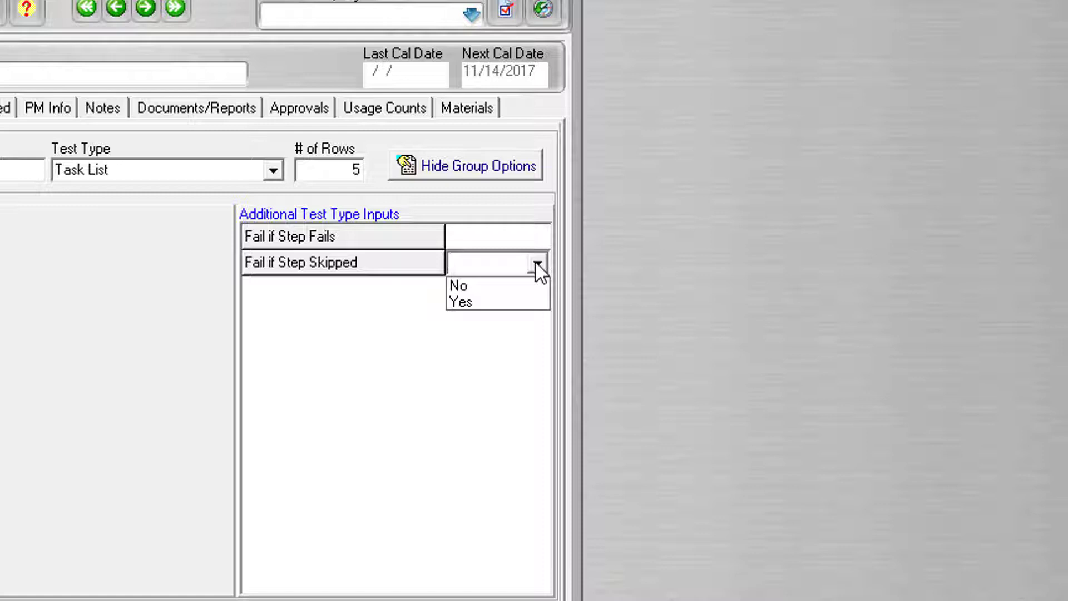
left_click(537, 265)
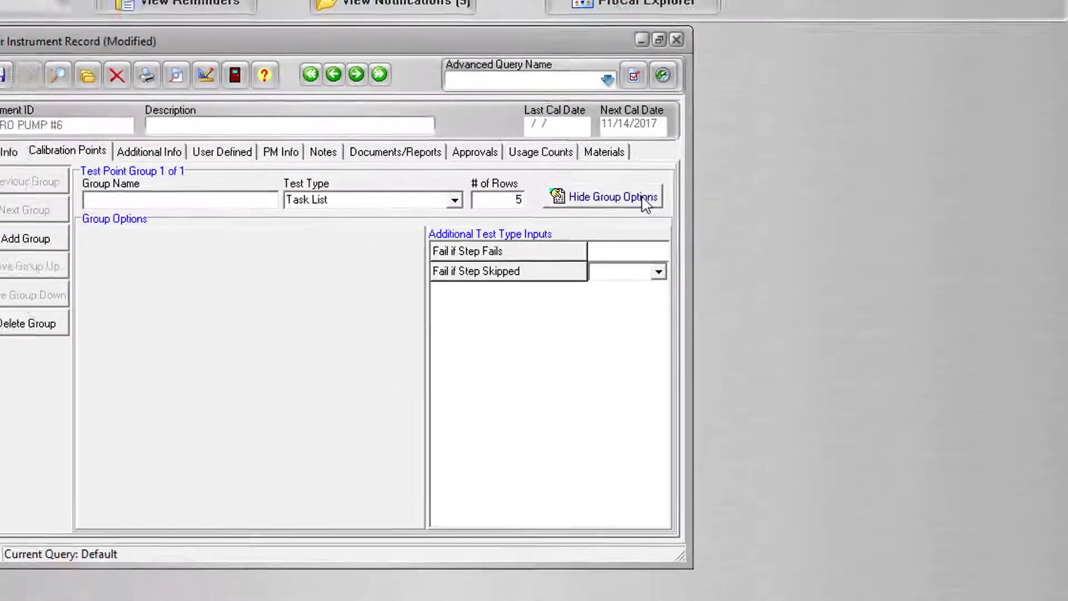
Type the walk-in chamber and condenser-coil cleaning steps into Description rows 1–4.
left_click(516, 165)
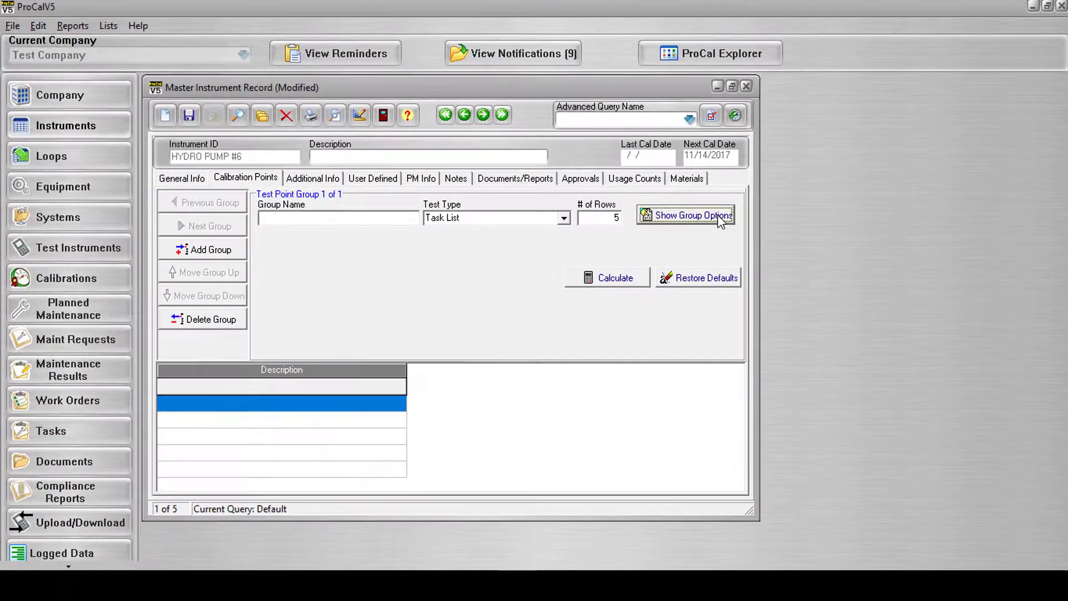
type("Locate the walk in chamber")
key("Return")
type("Locate the condenser unit on top of the unit if >")
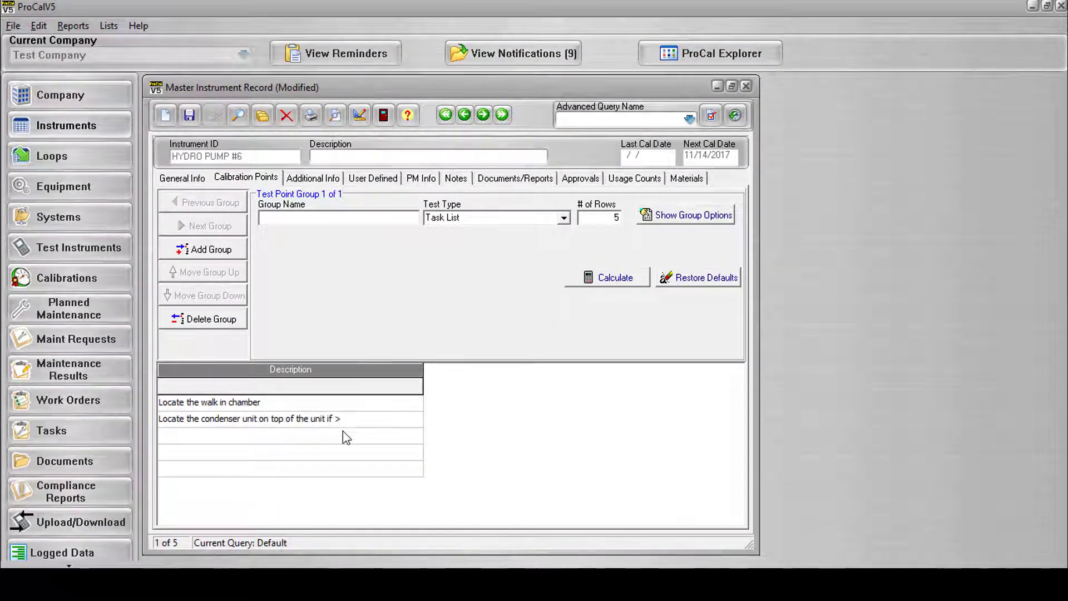
key("Return")
type("applicable. Using a v")
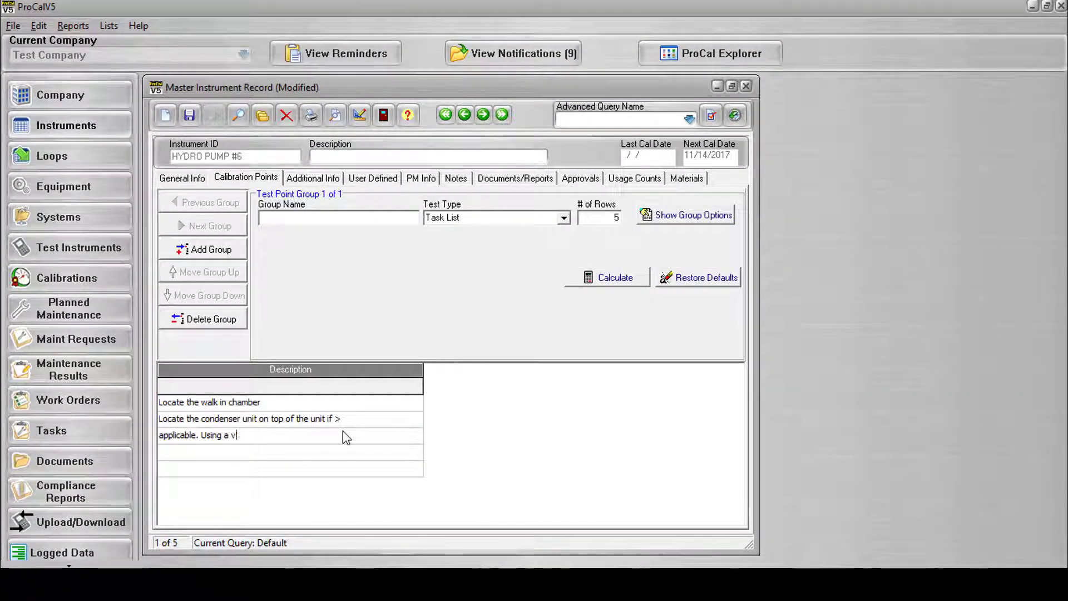
type("acuum cleaner or compressed >")
key("Return")
type("air, remove the de")
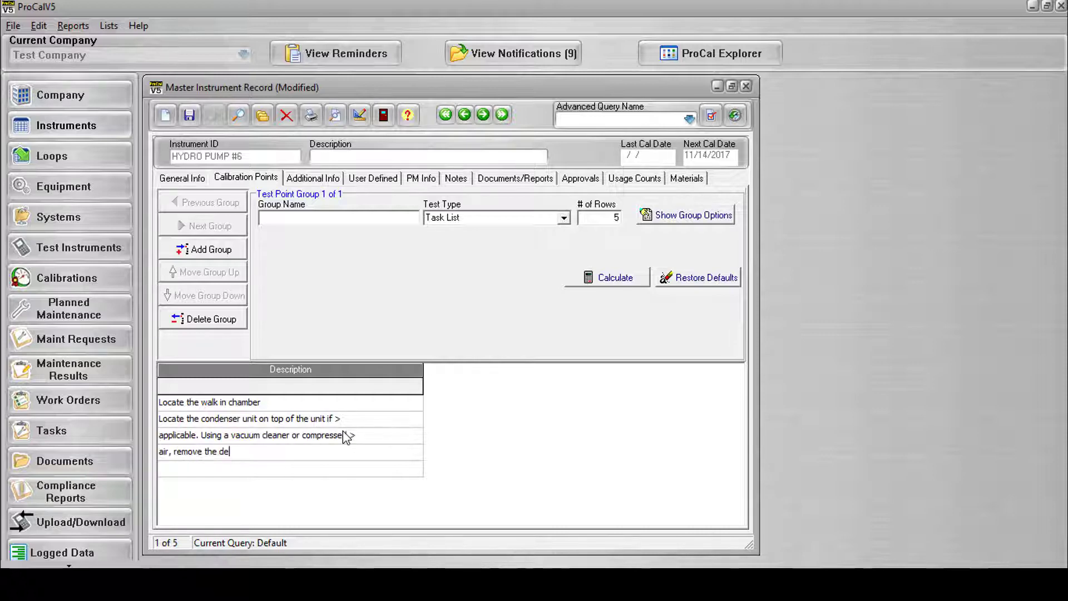
type("bris from on and >")
key("Return")
Finish row 5 with 'around the coils' and set Fail if Step Fails and Fail if Step Skipped to Yes.
type("around the coils")
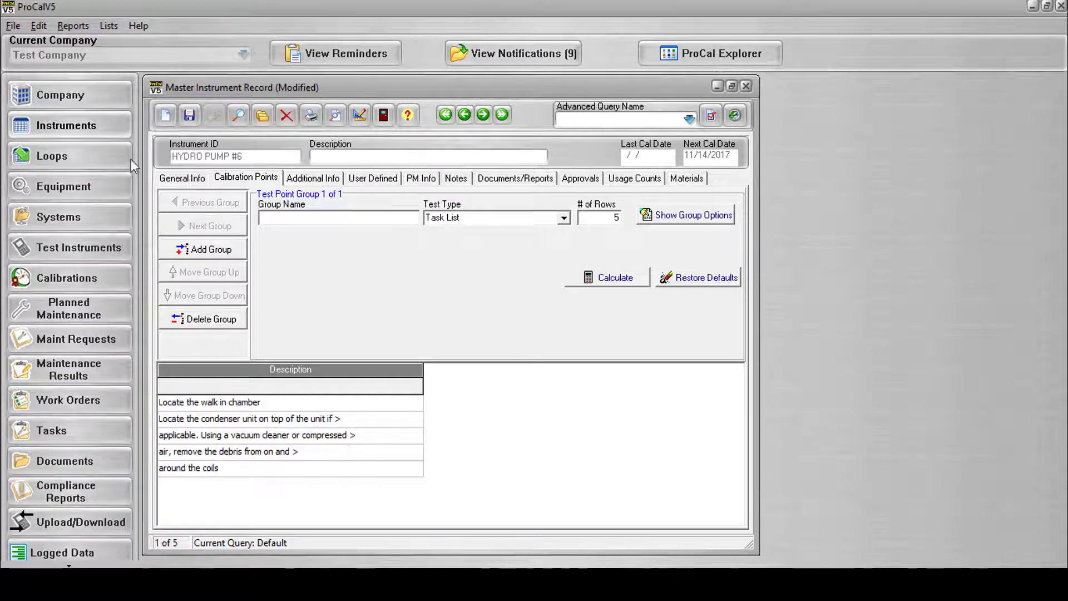
left_click(695, 222)
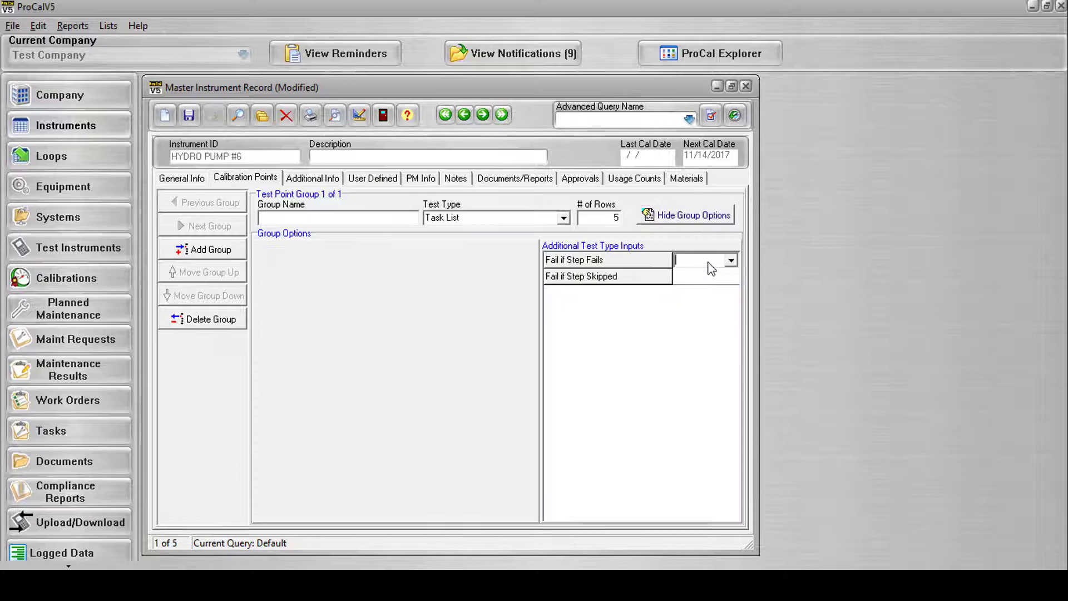
left_click(706, 259)
left_click(700, 286)
left_click(701, 277)
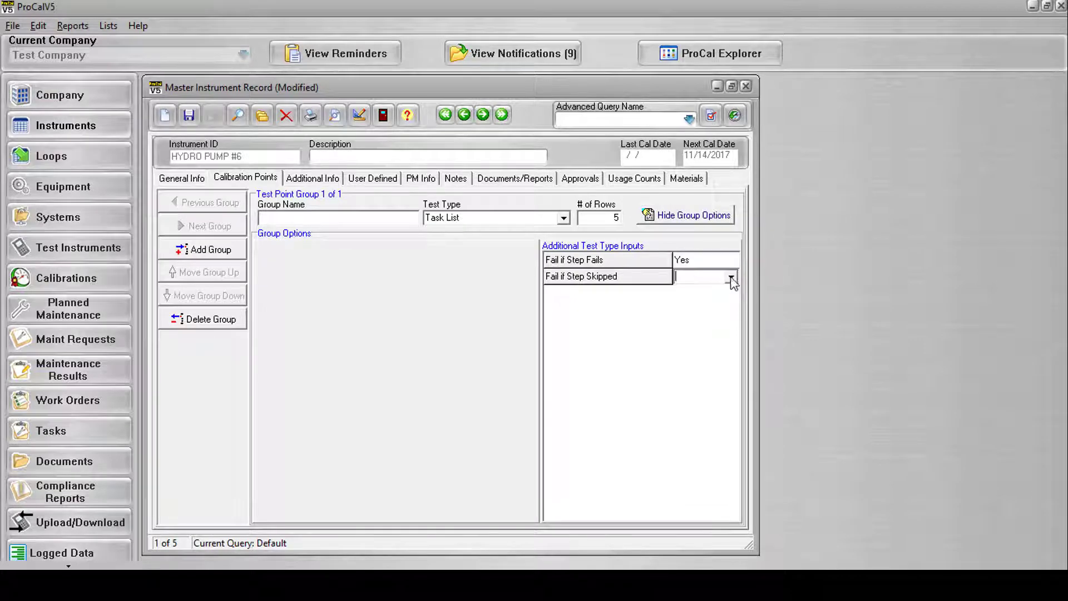
left_click(731, 276)
left_click(699, 303)
left_click(687, 215)
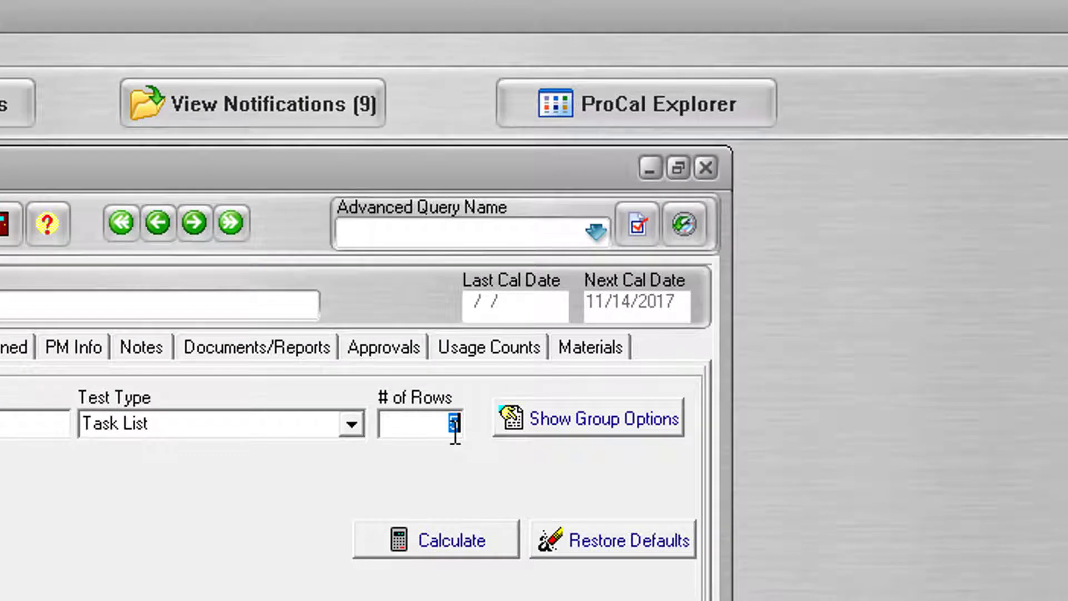
Set the group to 7 rows and add 'Clean/check all air filters' and 'Lubricate fan motors as needed'.
type("7")
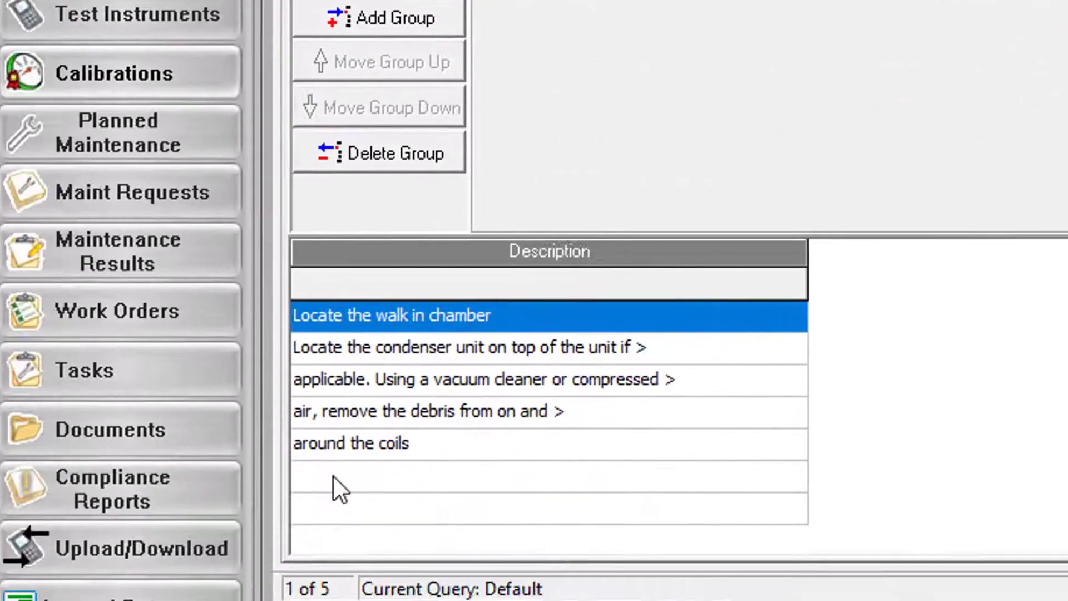
left_click(334, 476)
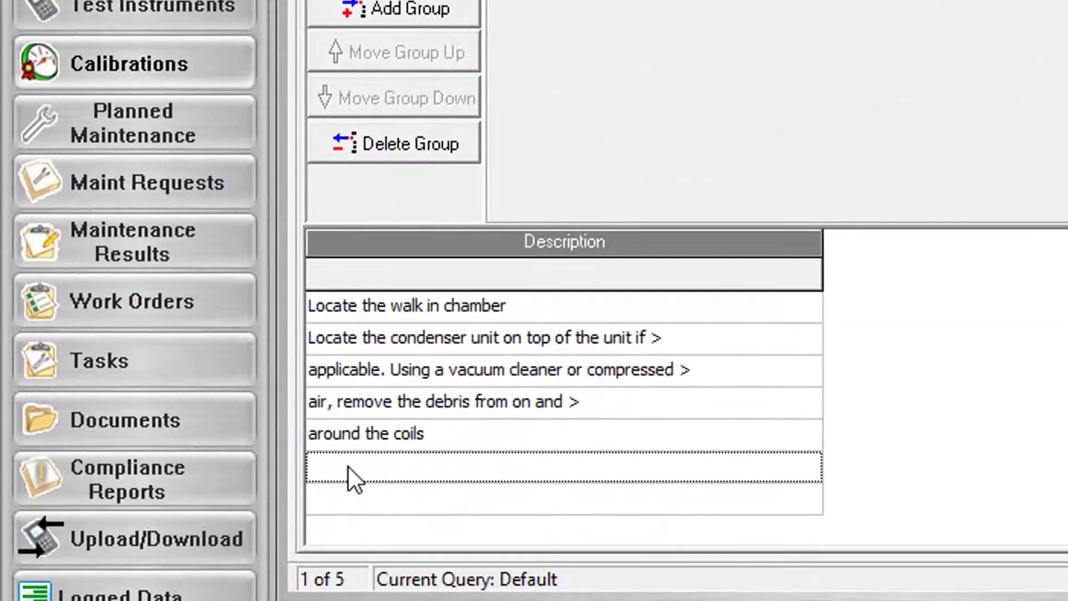
type("Cle")
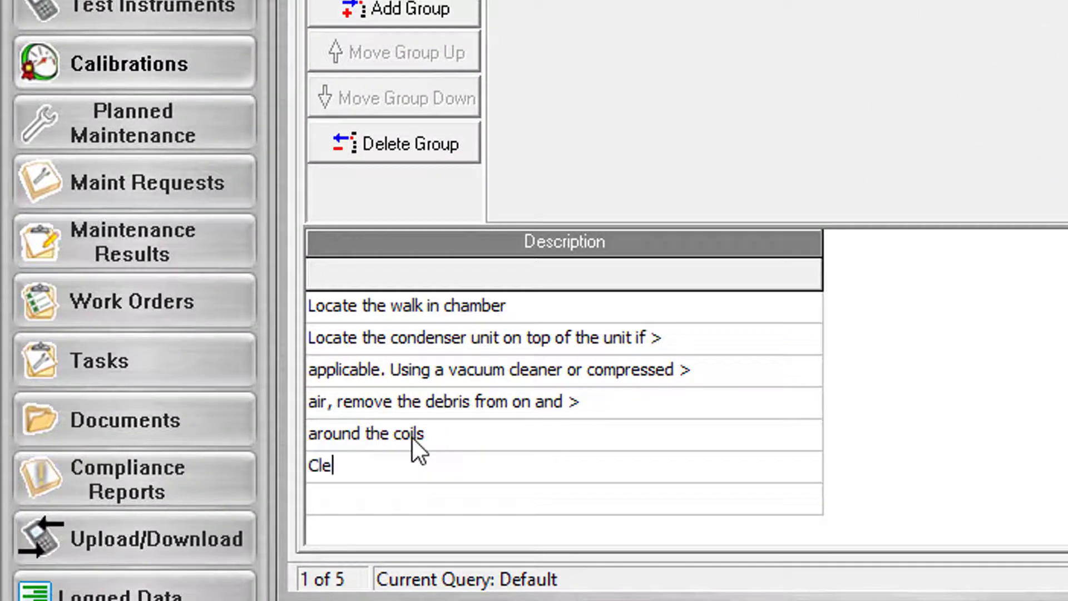
type("an/check a")
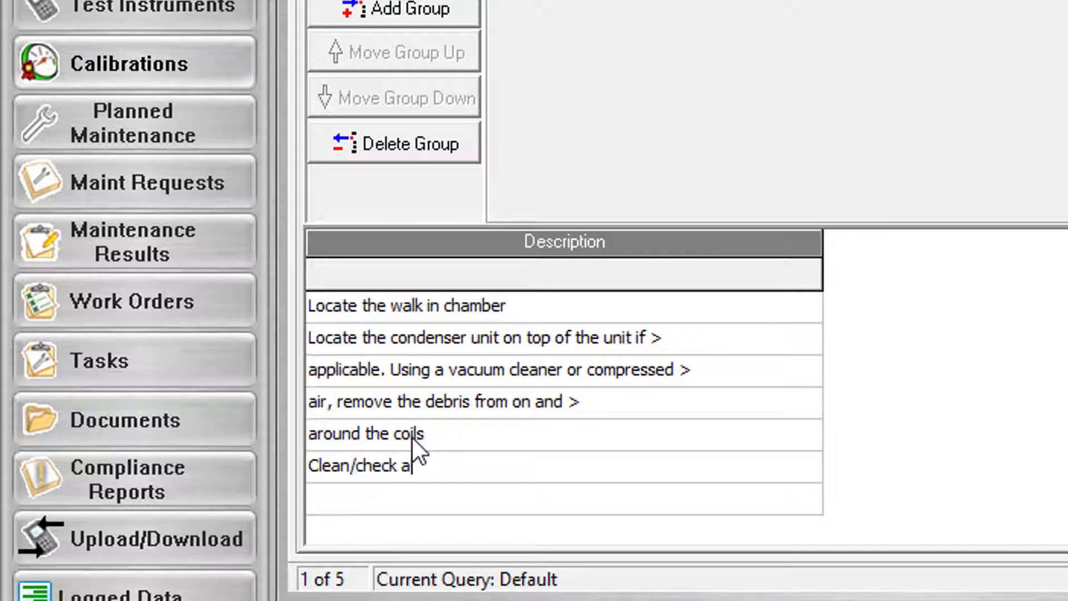
type("ll air filters")
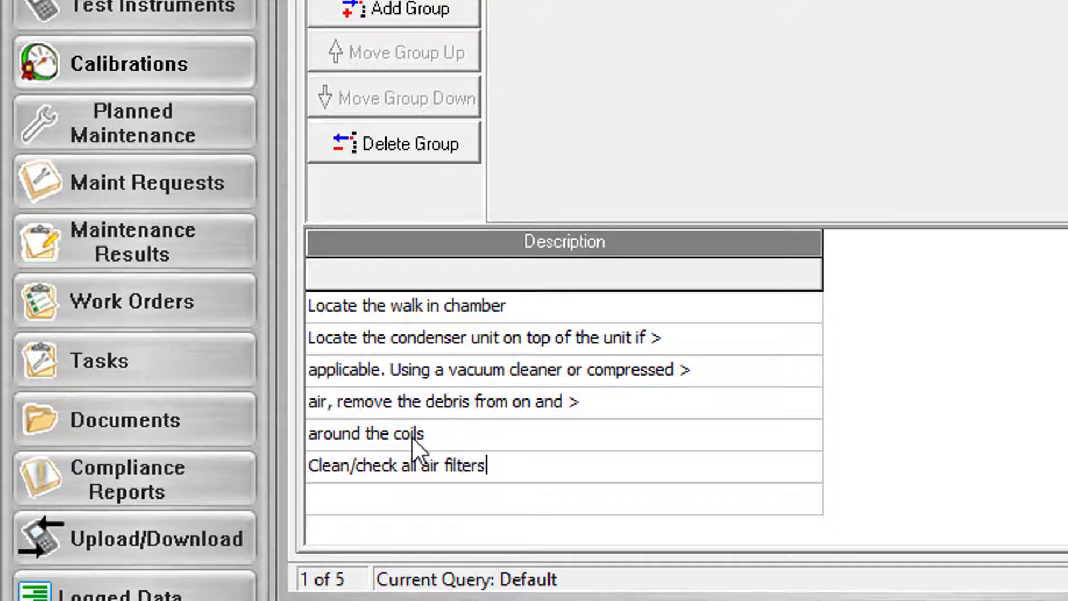
key("Return")
type("Lubricate fan motor")
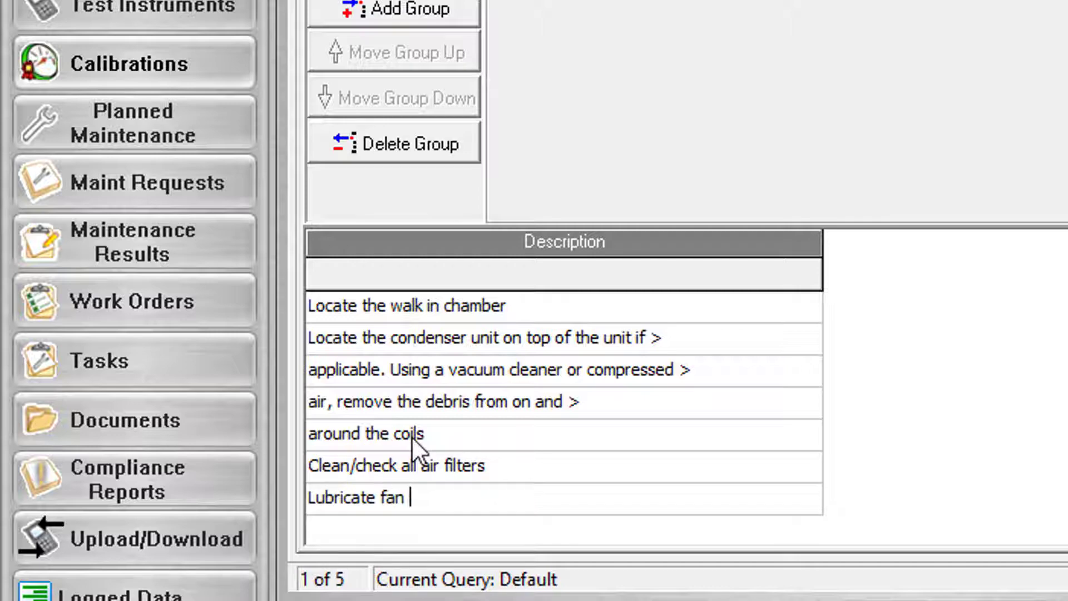
type("s as needed")
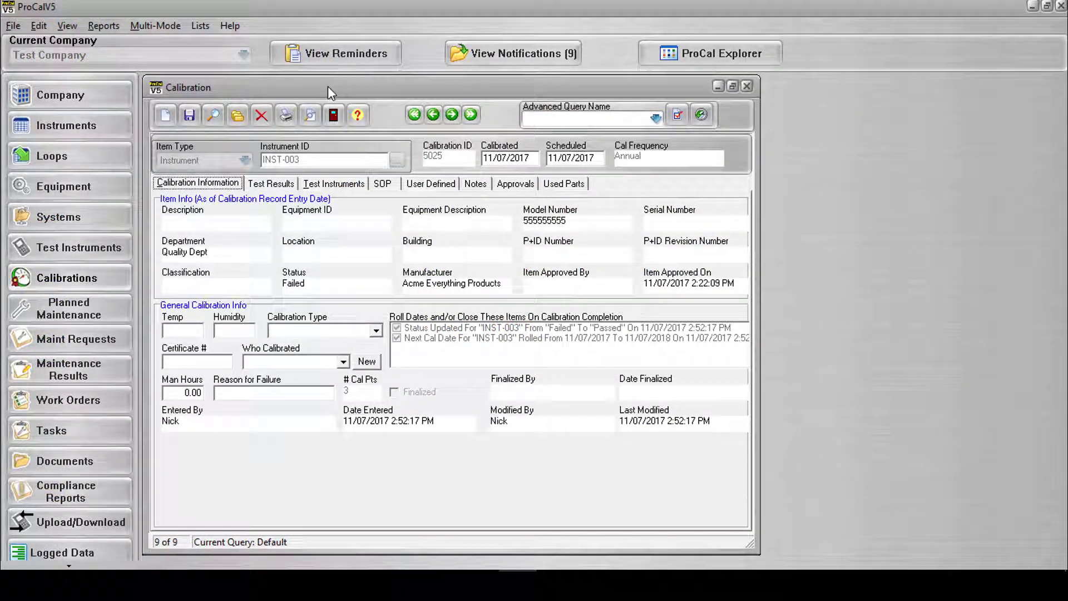
Create a new calibration record for HYDRO PUMP #6 and view its Test Results.
left_click(165, 119)
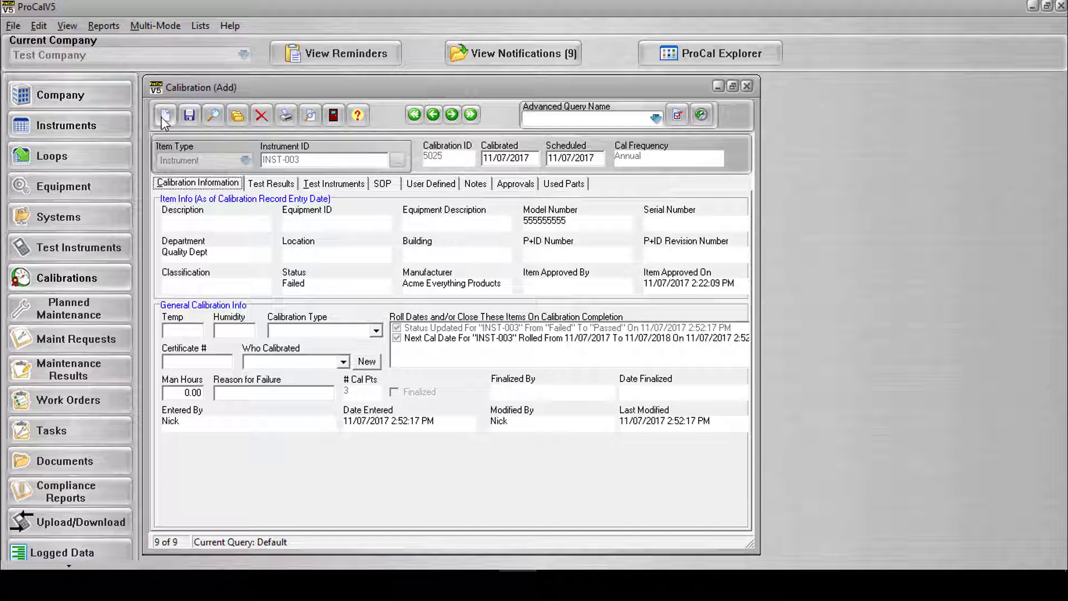
left_click(397, 160)
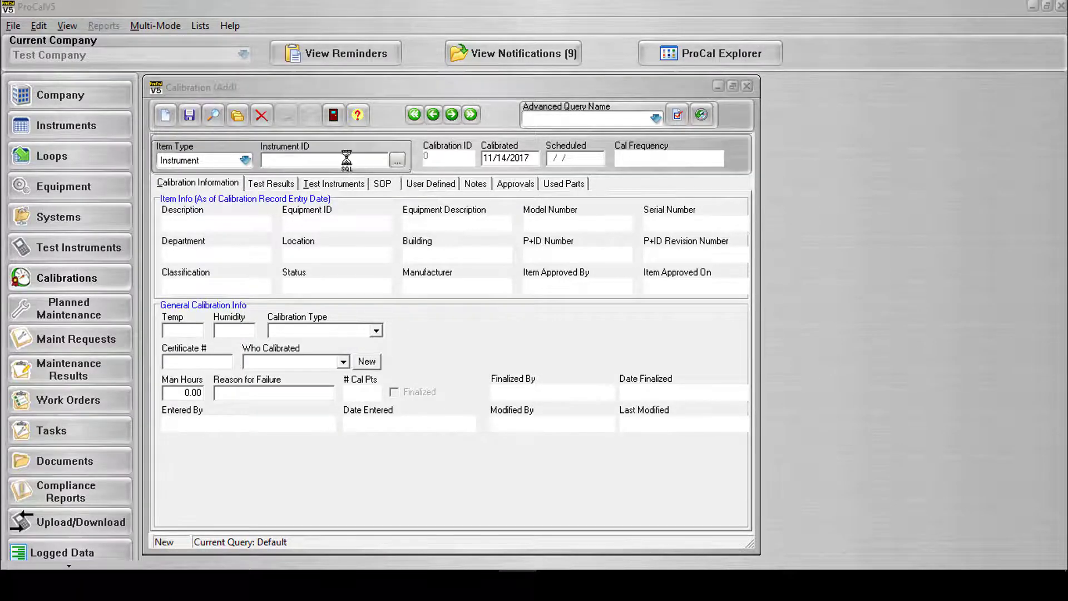
left_click(115, 255)
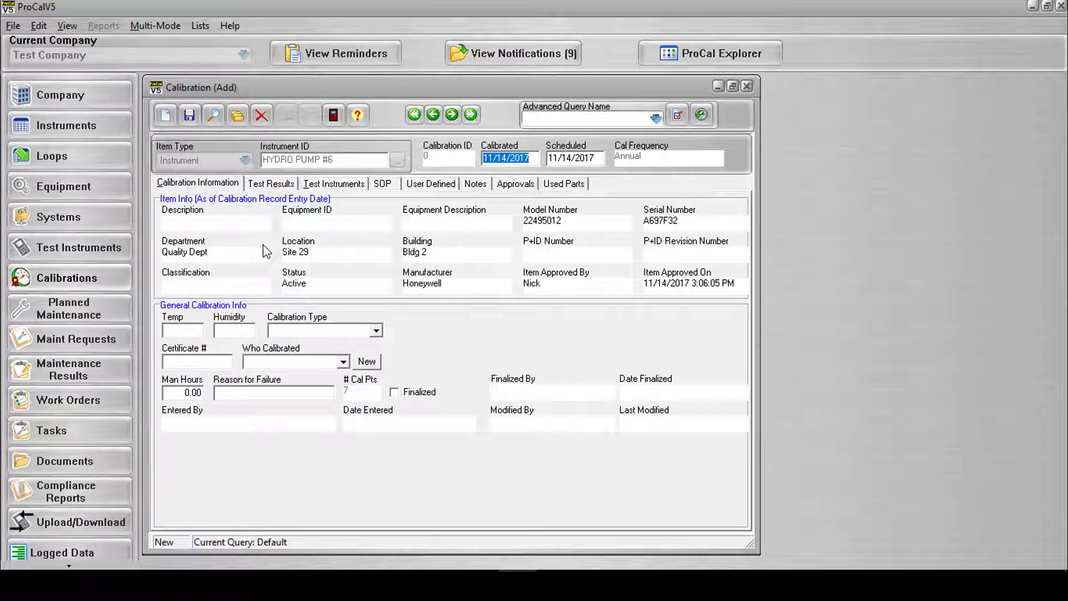
left_click(275, 188)
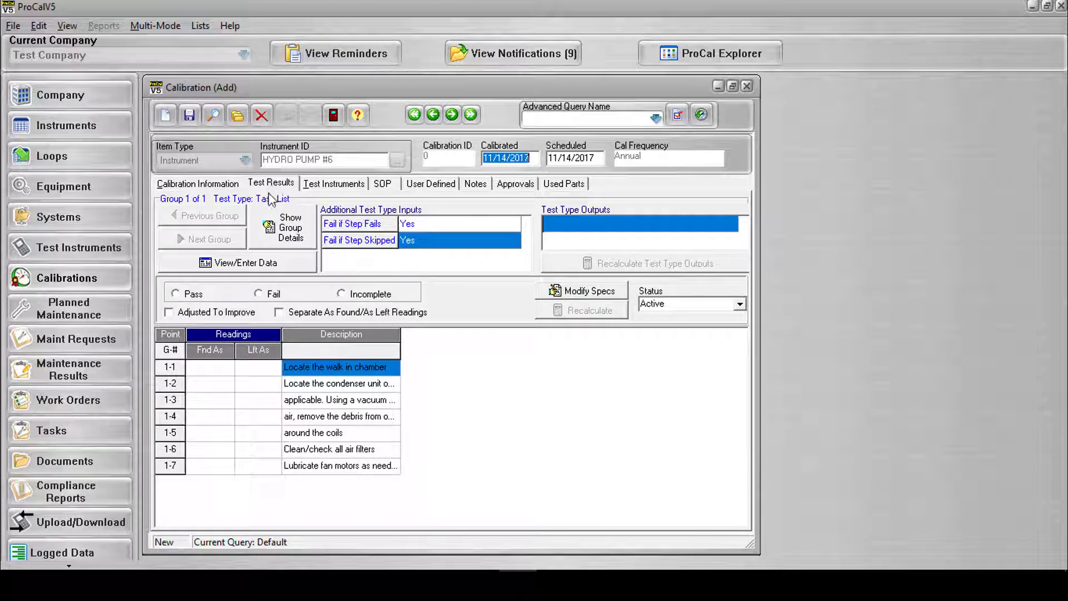
Open the task list data entry and set steps 1 and 2 to Completed.
left_click(257, 266)
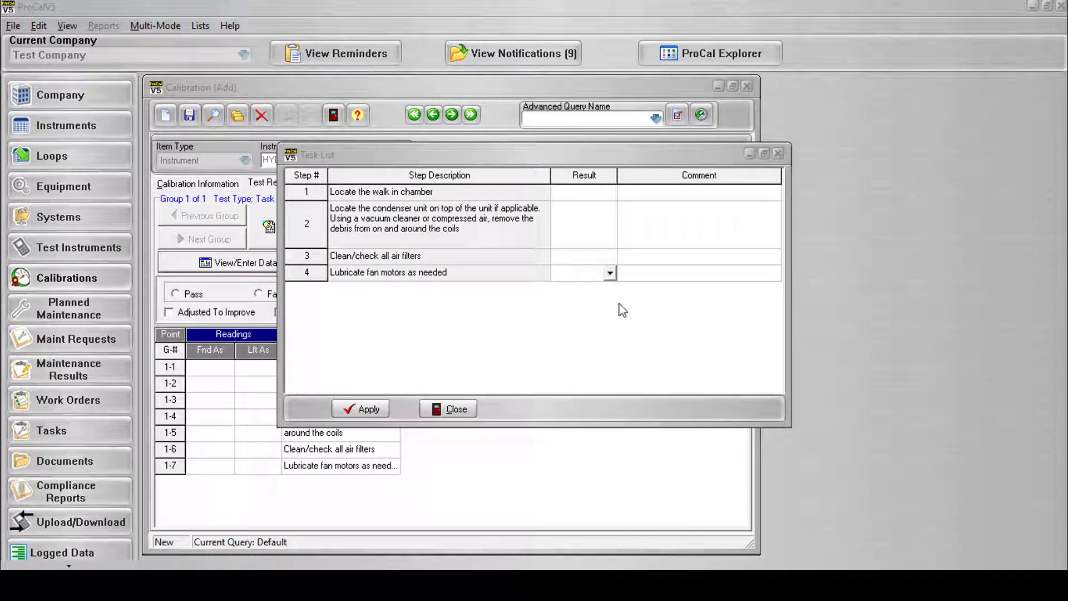
left_click(612, 273)
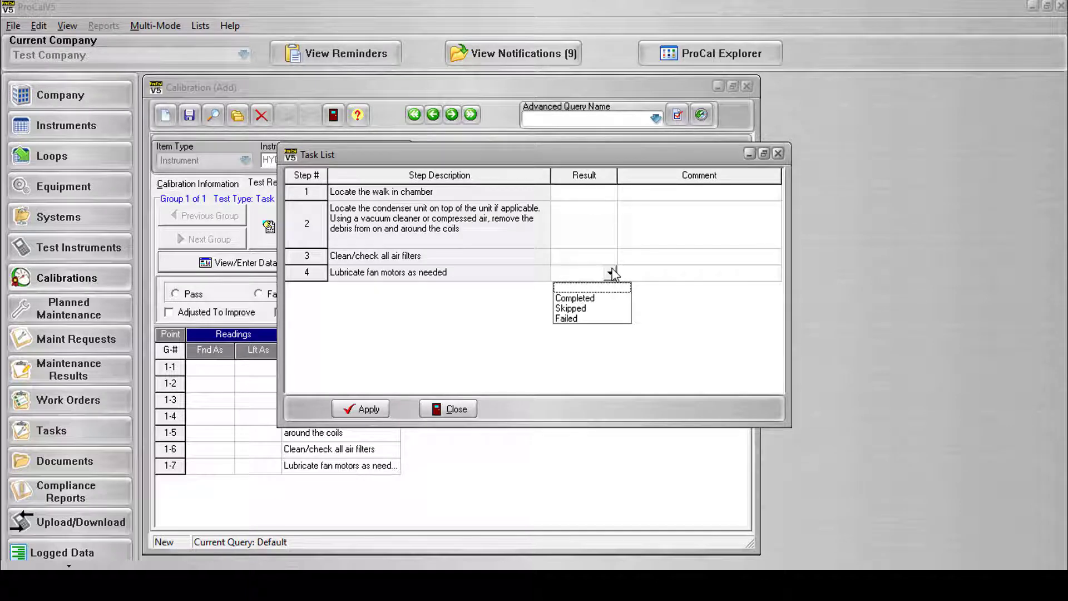
left_click(612, 272)
left_click(612, 192)
left_click(586, 219)
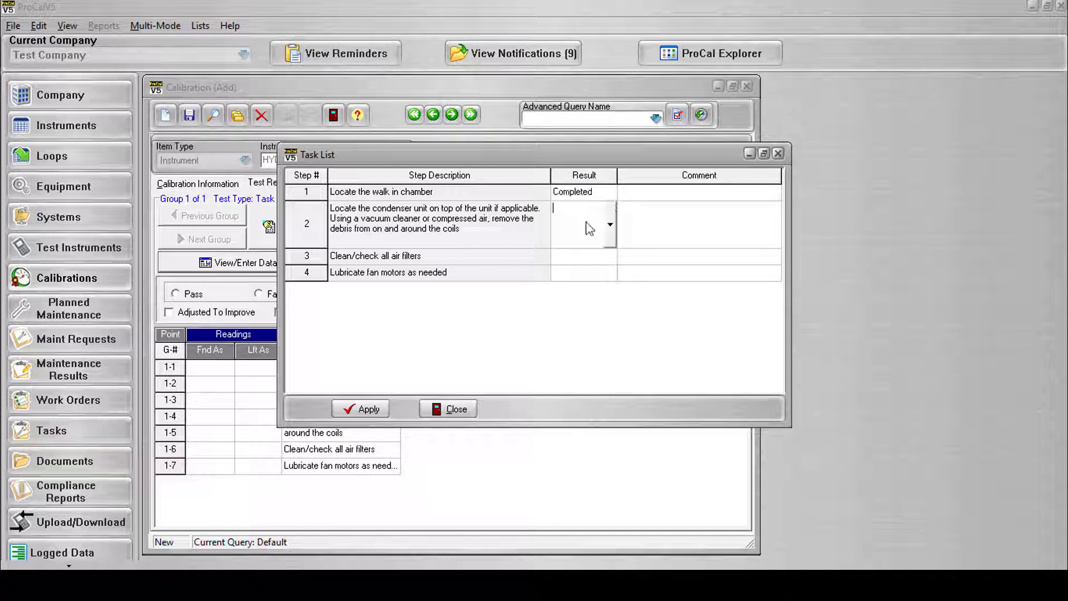
left_click(611, 224)
left_click(570, 262)
Set steps 3 and 4 to Completed and apply the entered results.
left_click(584, 255)
left_click(610, 255)
left_click(570, 281)
left_click(584, 272)
left_click(610, 272)
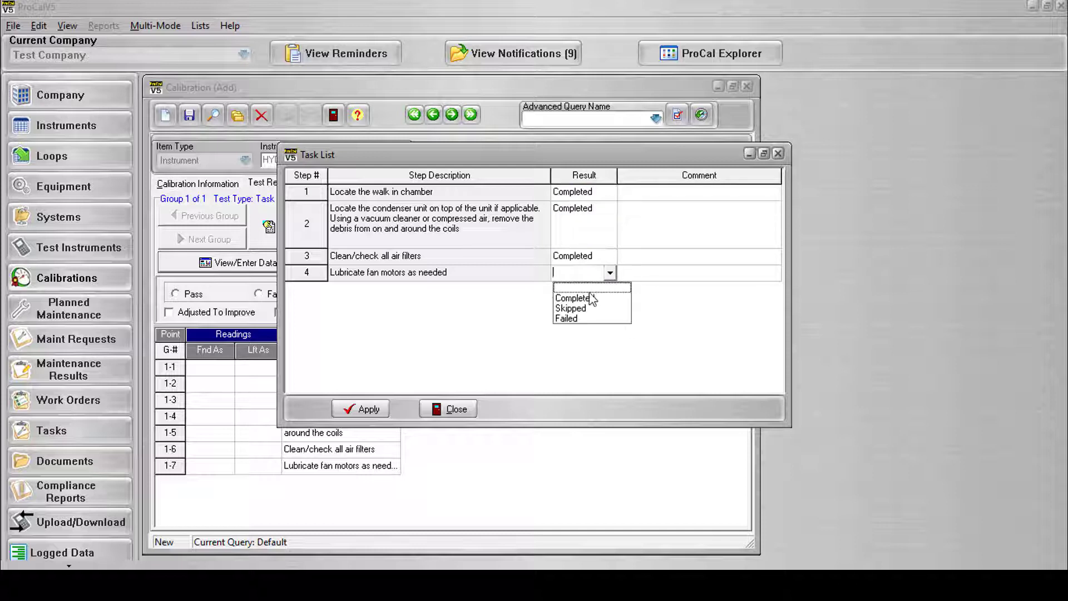
left_click(590, 298)
left_click(361, 408)
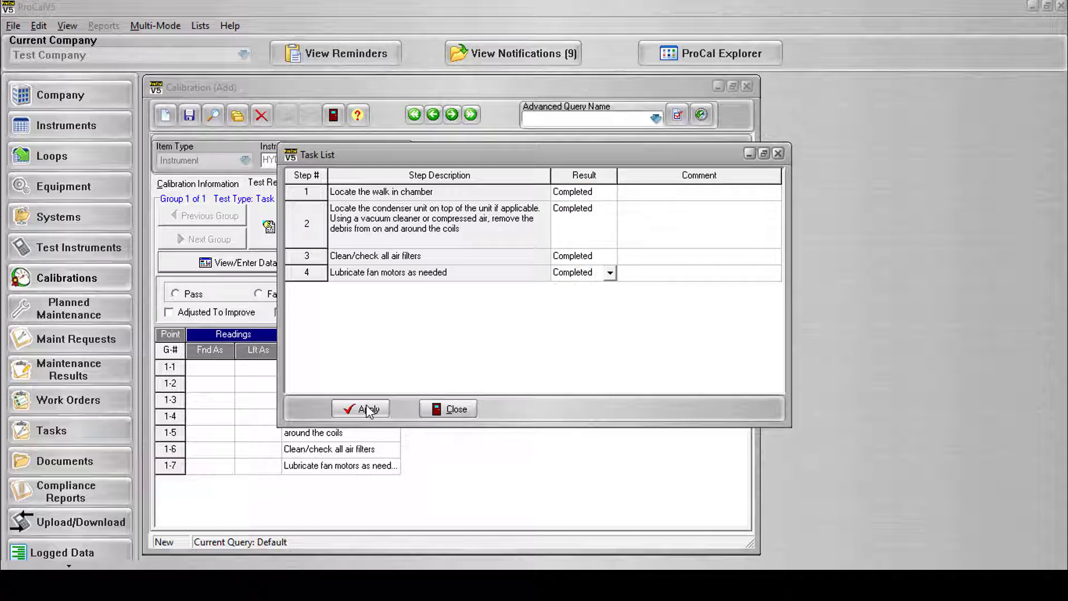
Close the Task List, mark the calibration Pass, and save it as Calibration ID 5026 with status Passed.
left_click(778, 154)
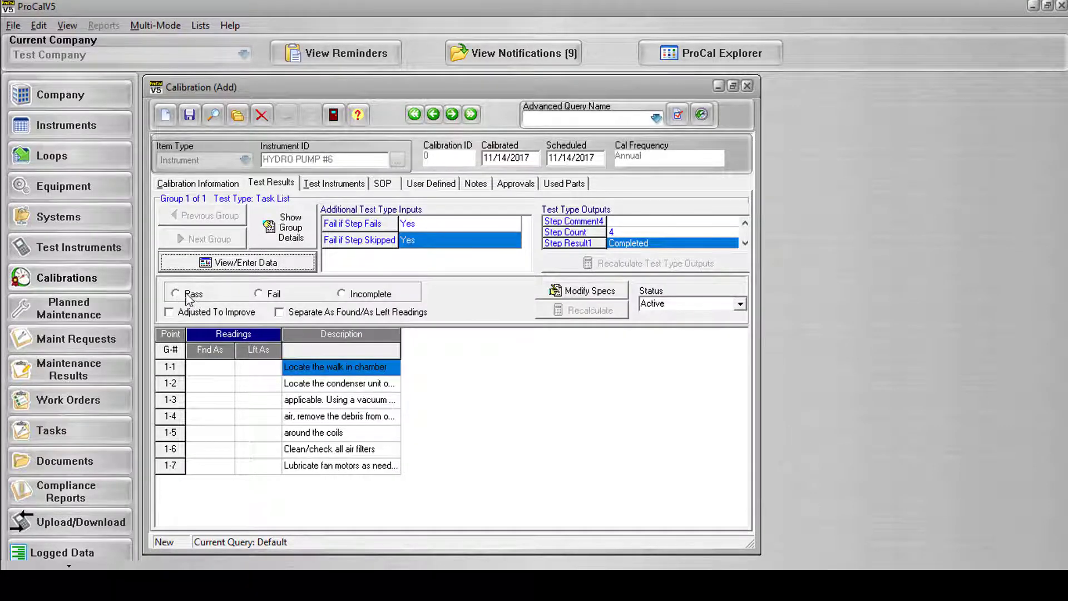
left_click(176, 293)
left_click(189, 115)
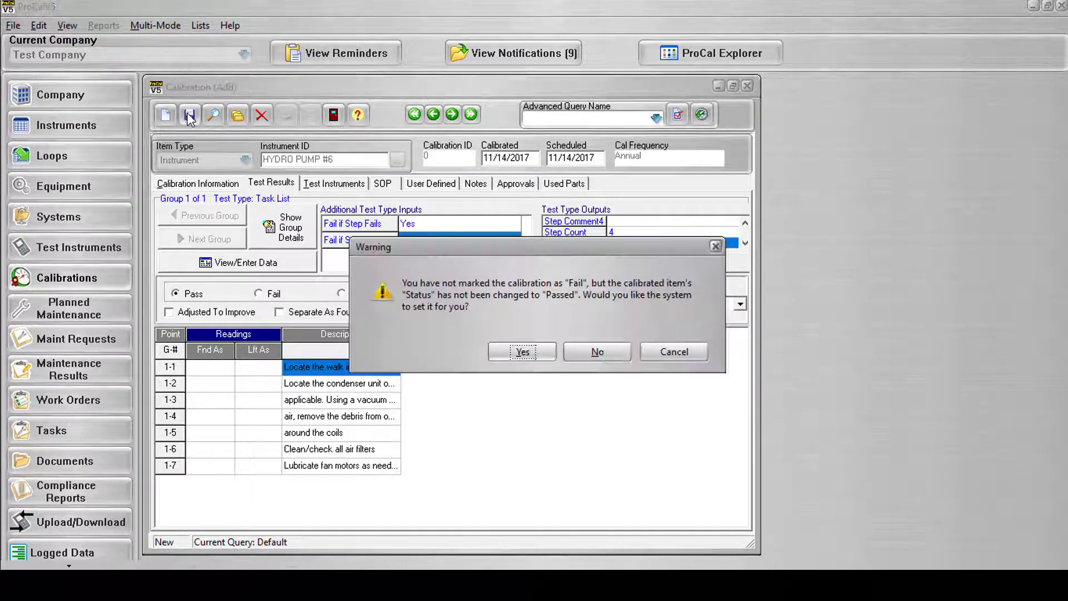
left_click(553, 351)
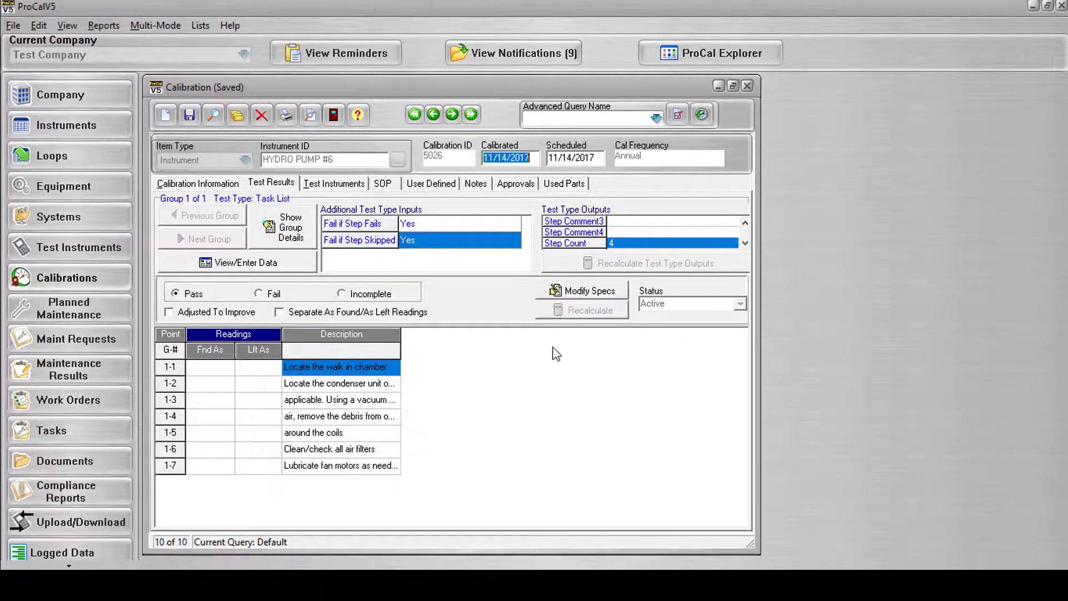